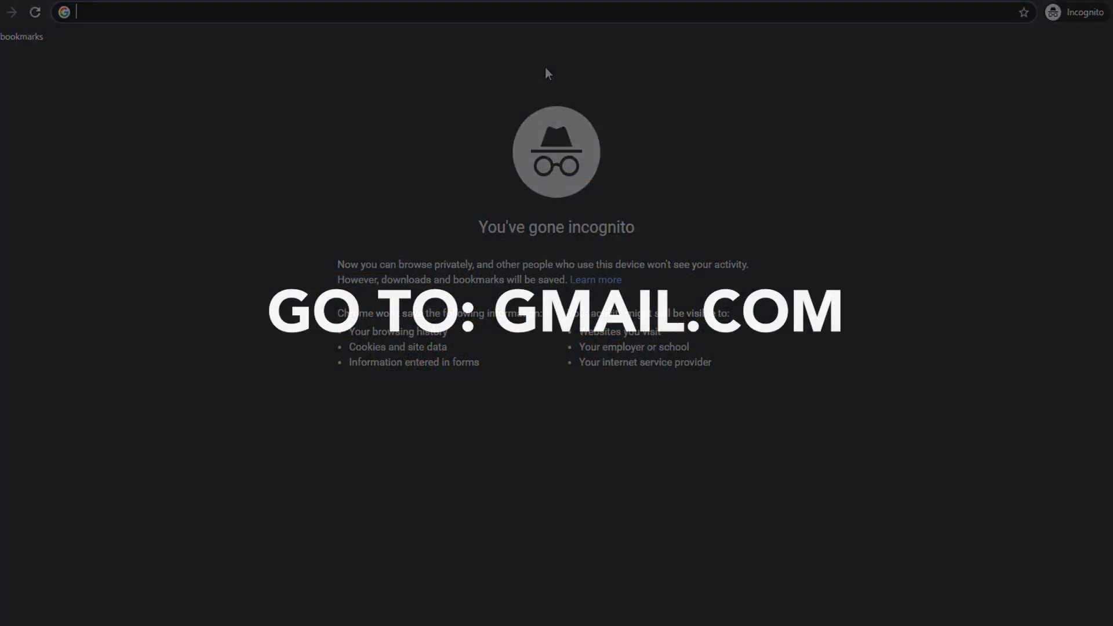
Step: Go to gmail.com and sign in to the instructor account with its password
type("gmail.com")
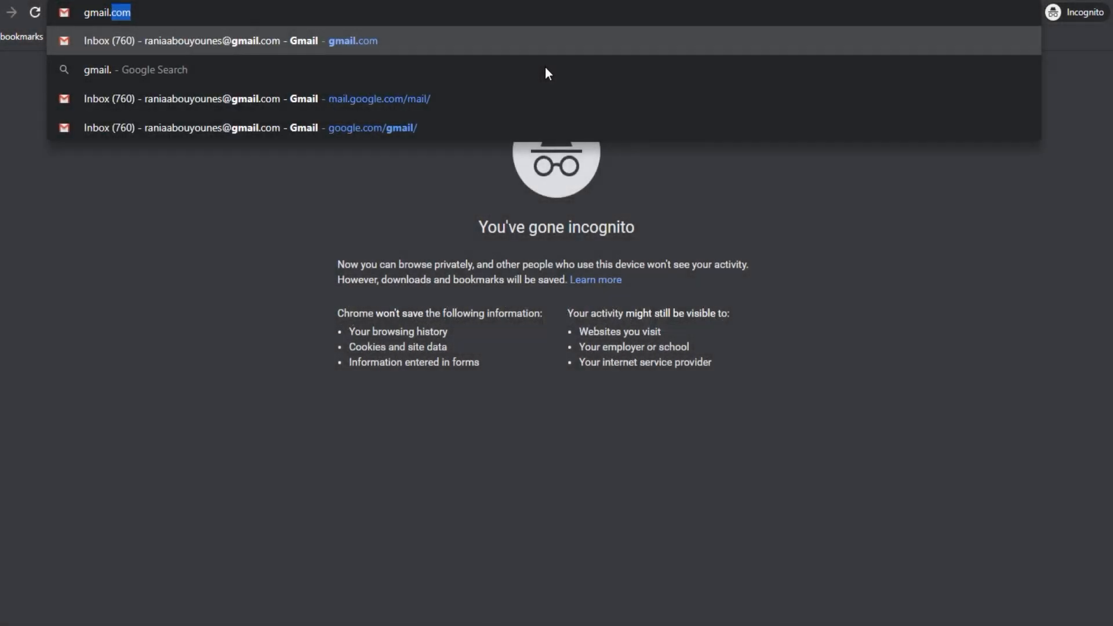
key("Return")
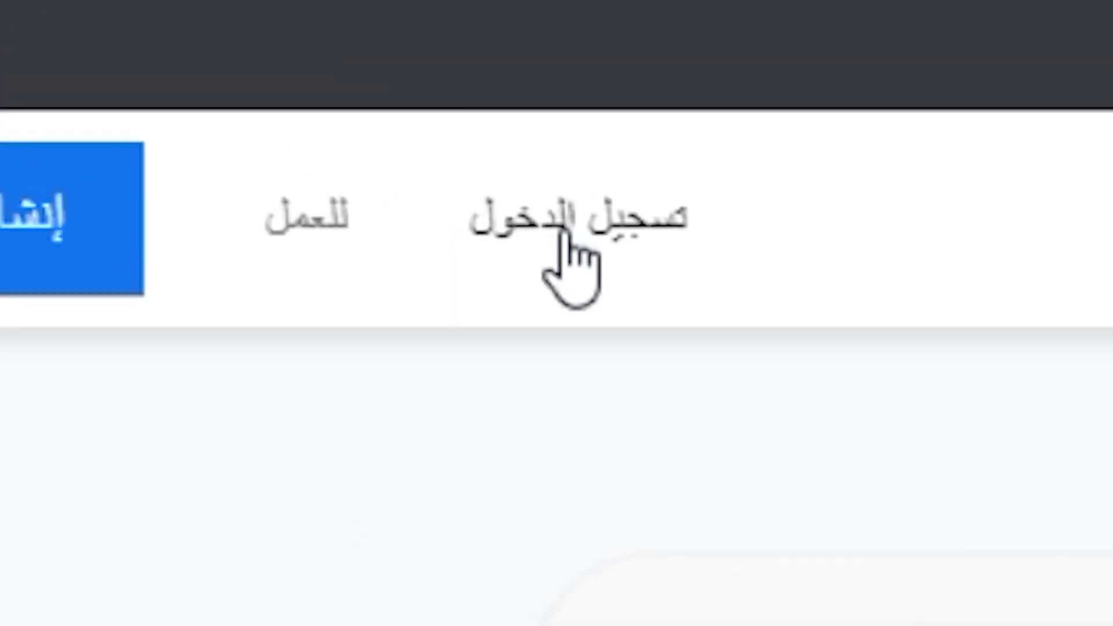
left_click(570, 230)
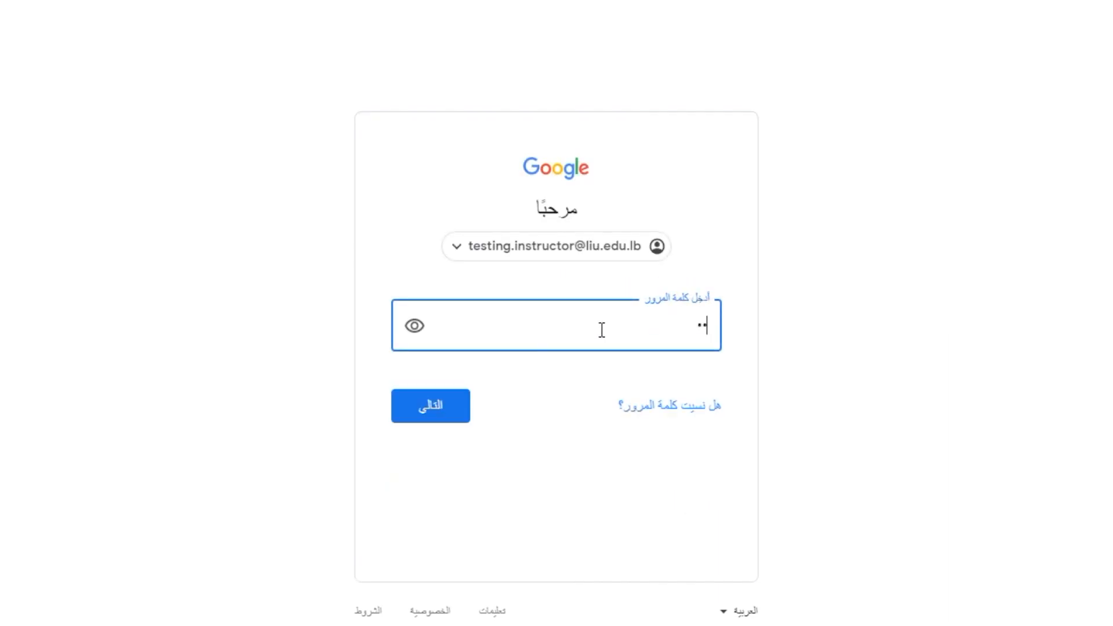
type("****")
left_click(446, 415)
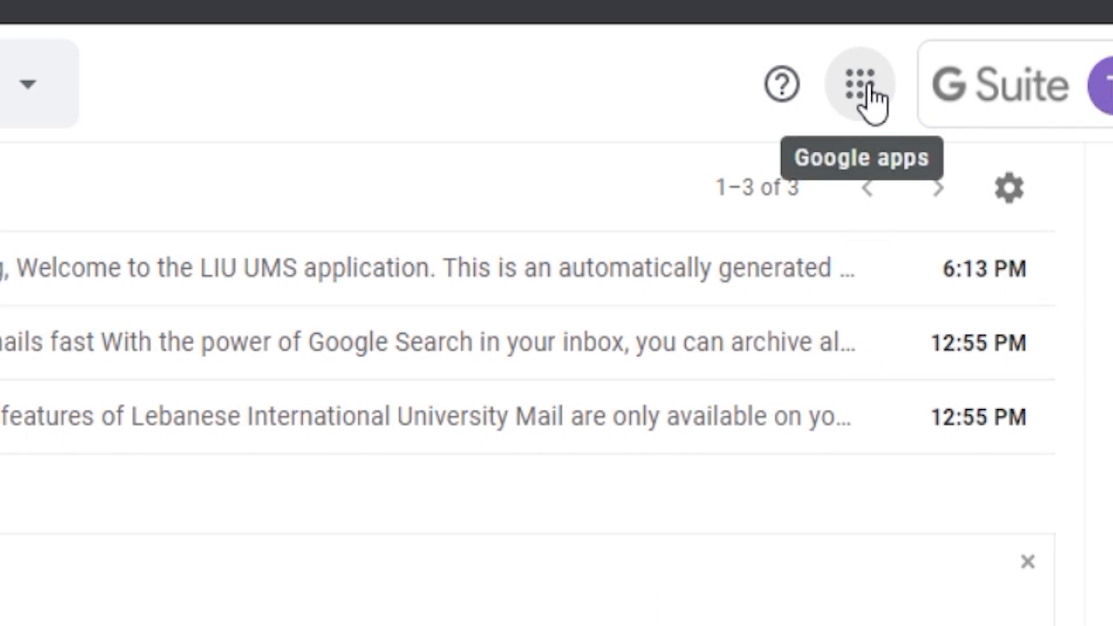
Step: Open Google Classroom from the Google apps, continue with the signed-in account and pick the teacher role
left_click(870, 86)
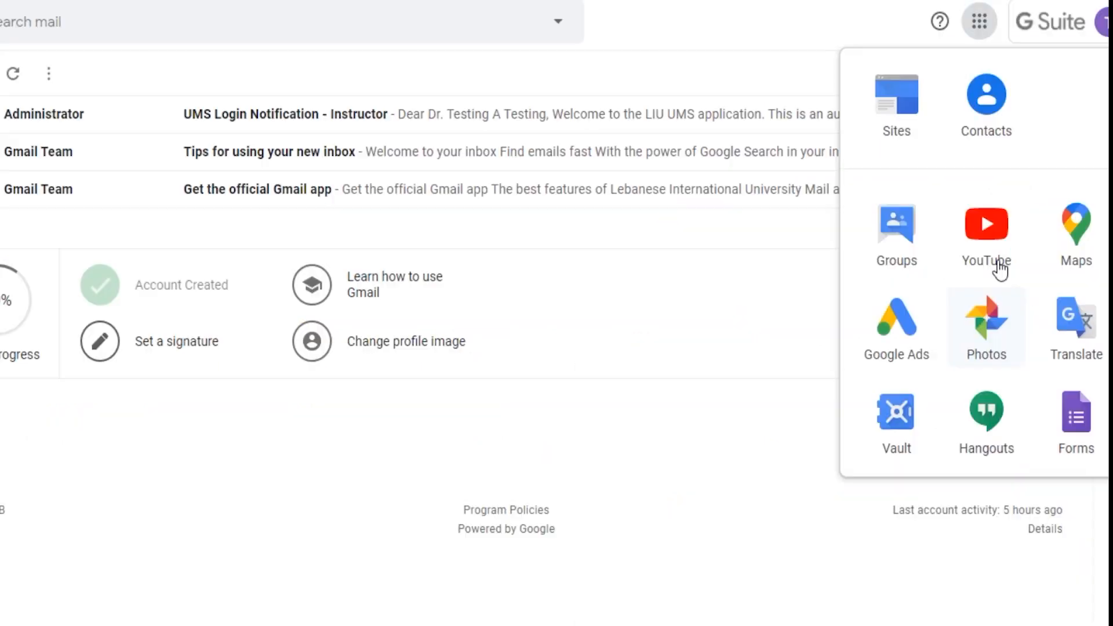
scroll(999, 263, "up", 3)
scroll(998, 262, "down", 3)
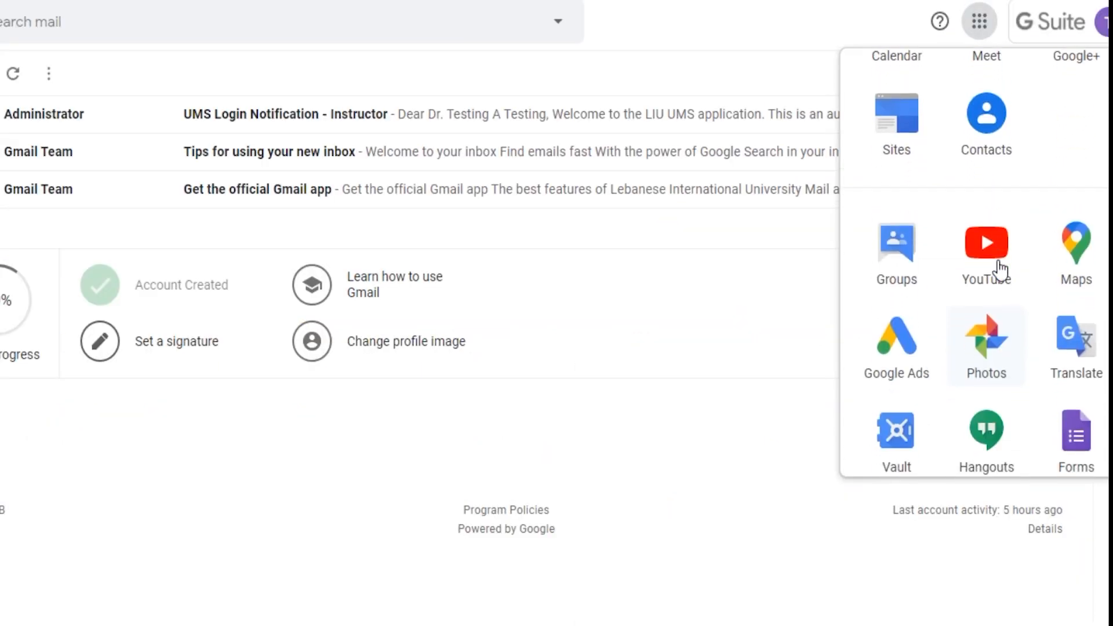
scroll(998, 267, "down", 9)
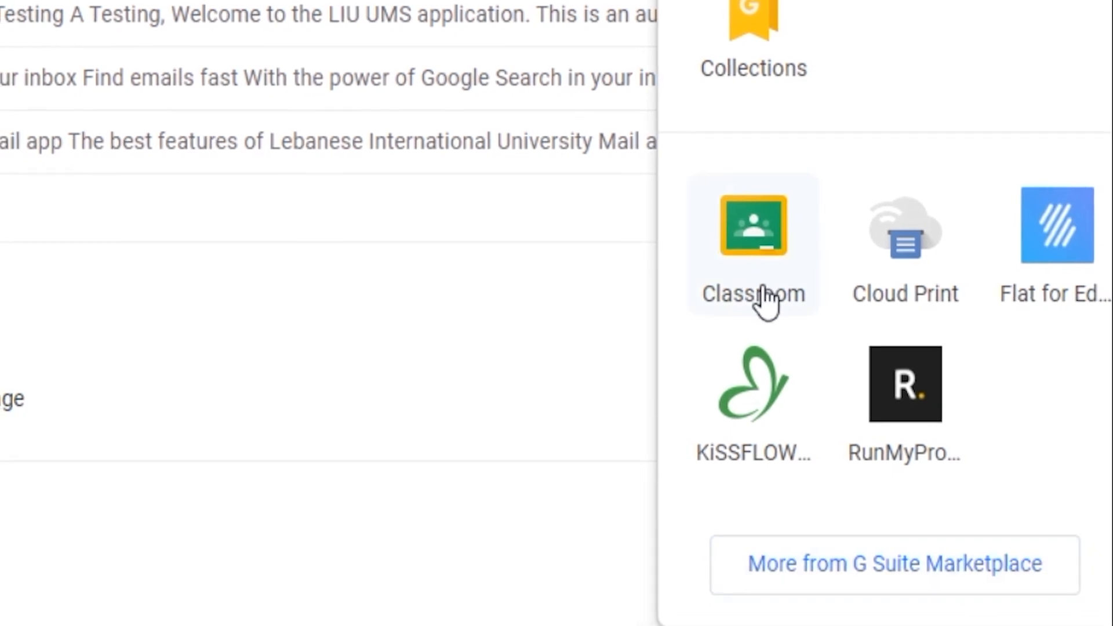
left_click(765, 301)
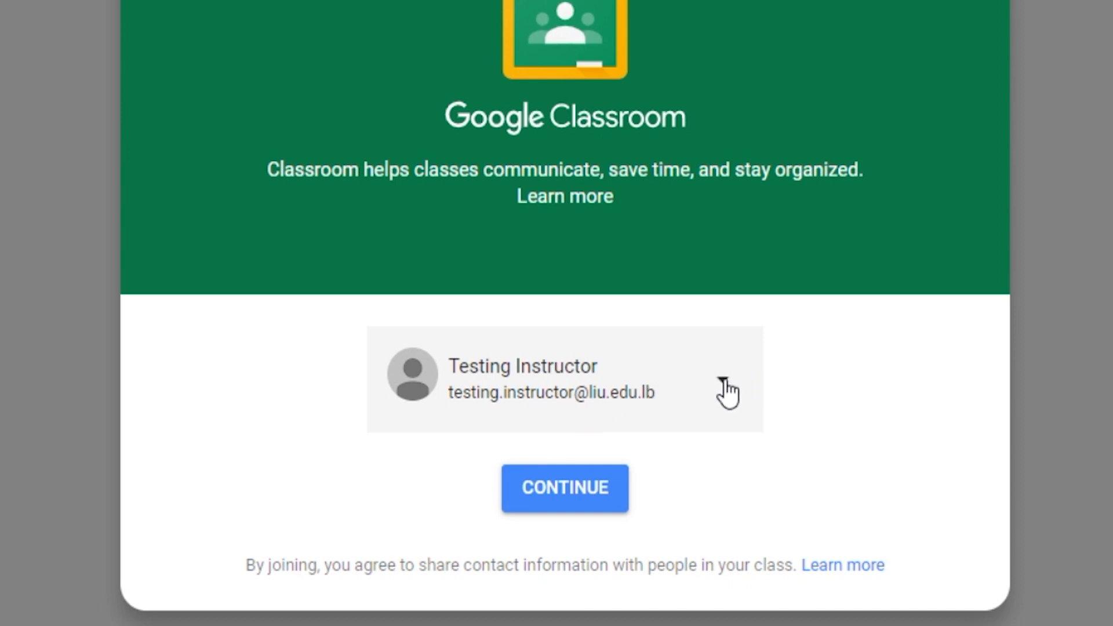
left_click(554, 499)
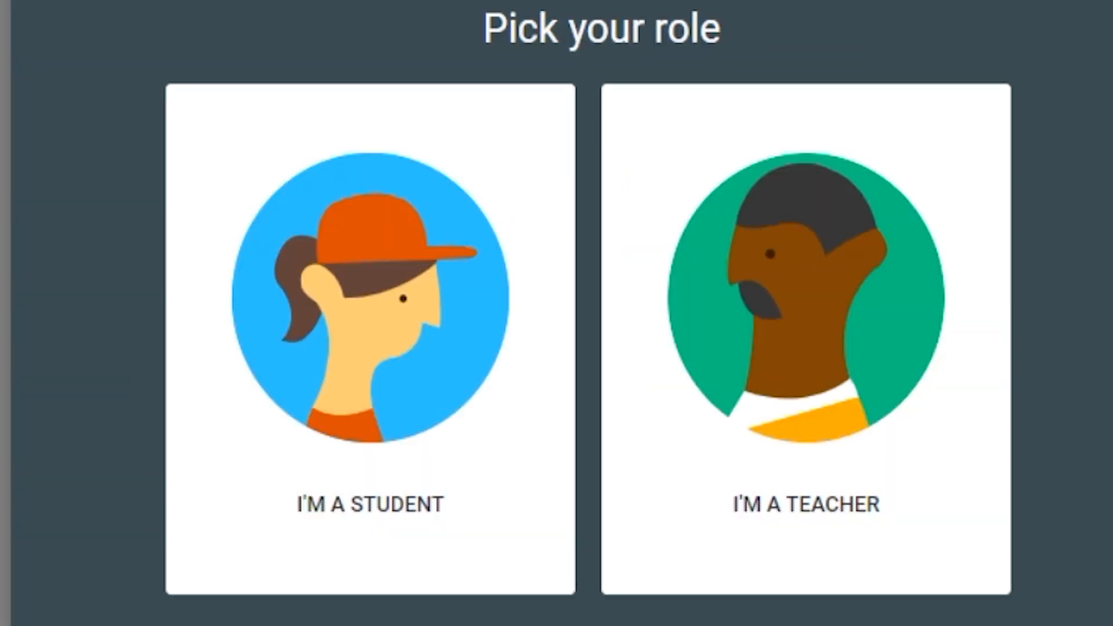
left_click(798, 322)
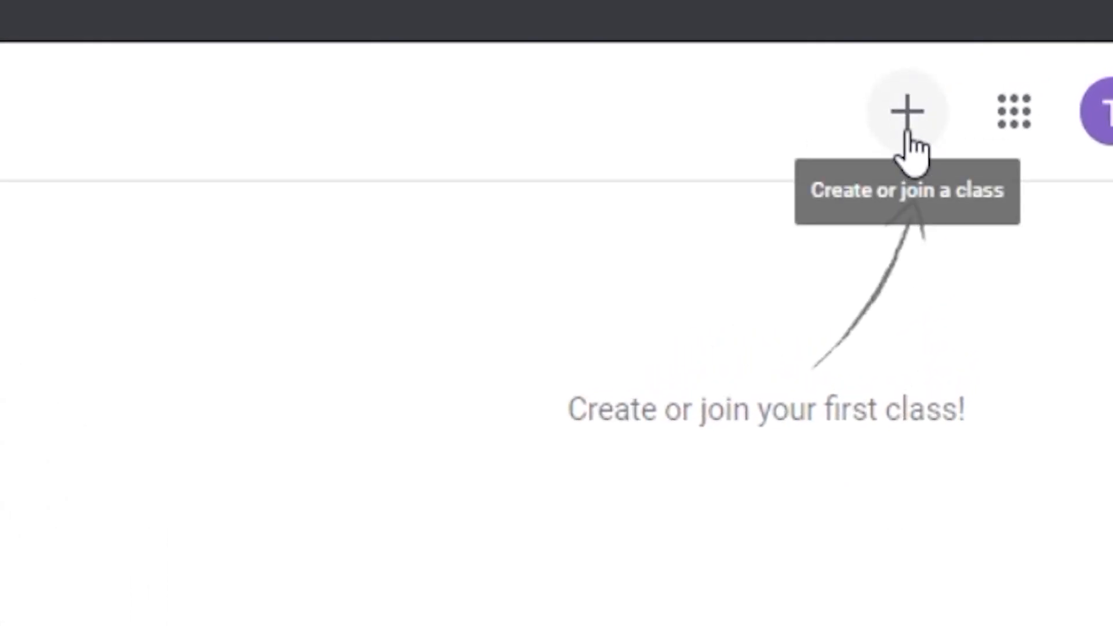
Step: Create a class named "BACC210 - Principles of Accounting I" with section Z1
left_click(912, 149)
left_click(867, 290)
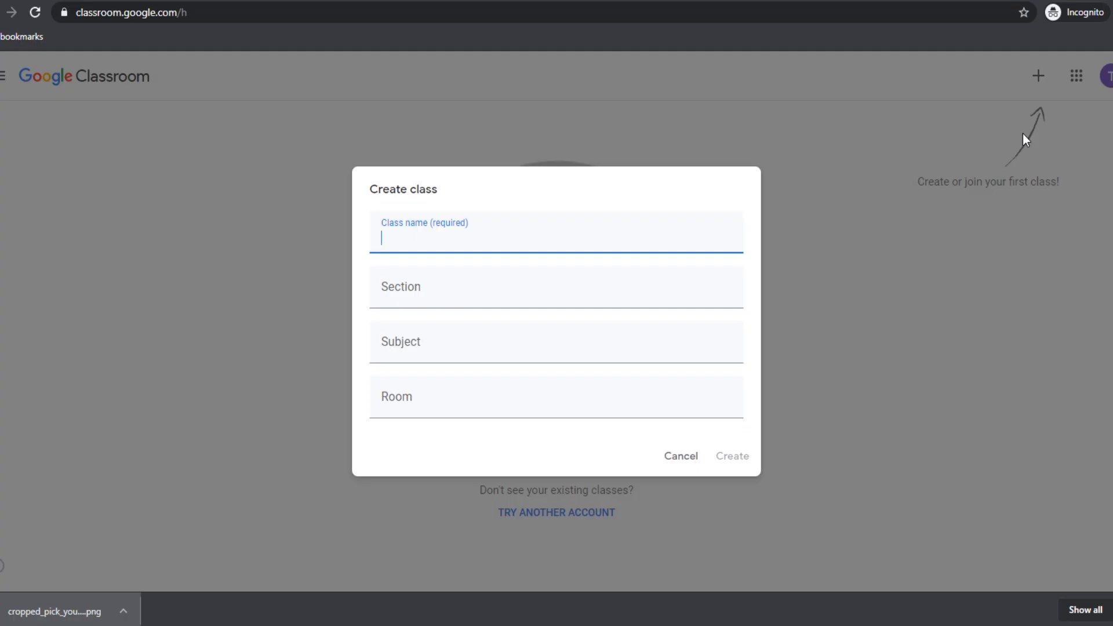
left_click(484, 241)
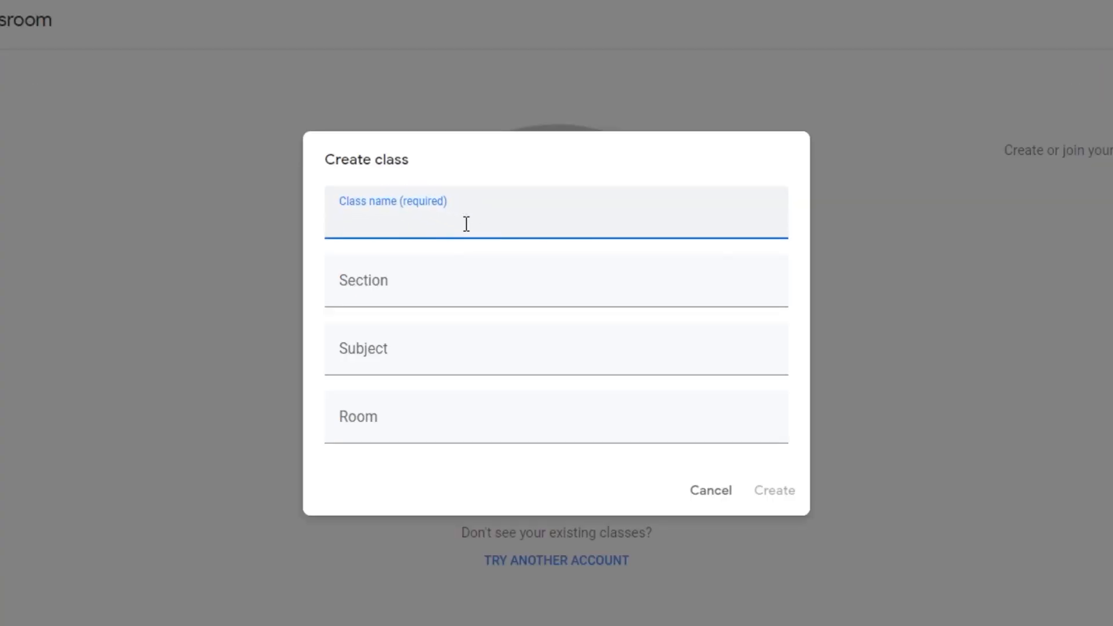
left_click(780, 492)
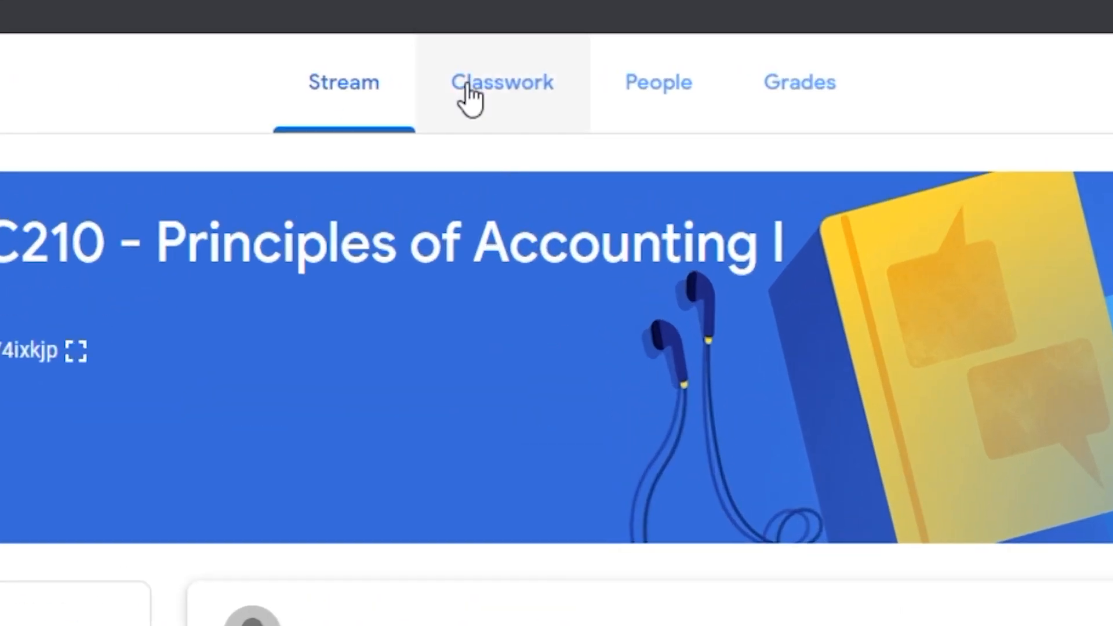
Step: Add a topic named "Chapter 1: Introduction to Accounting" to the class's classwork
left_click(471, 91)
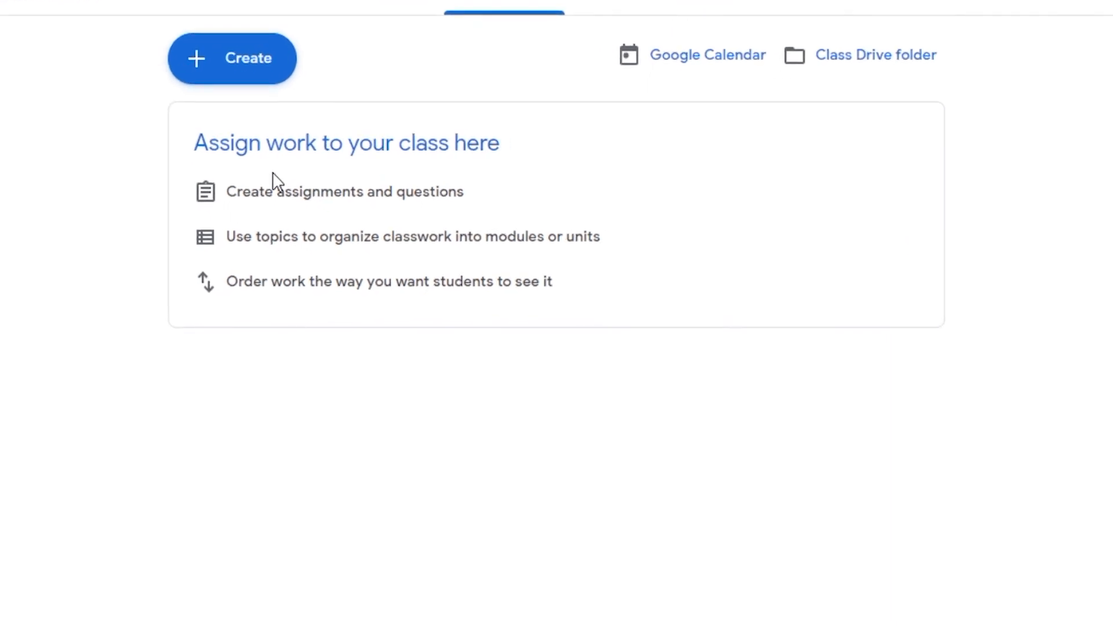
left_click(250, 78)
left_click(292, 312)
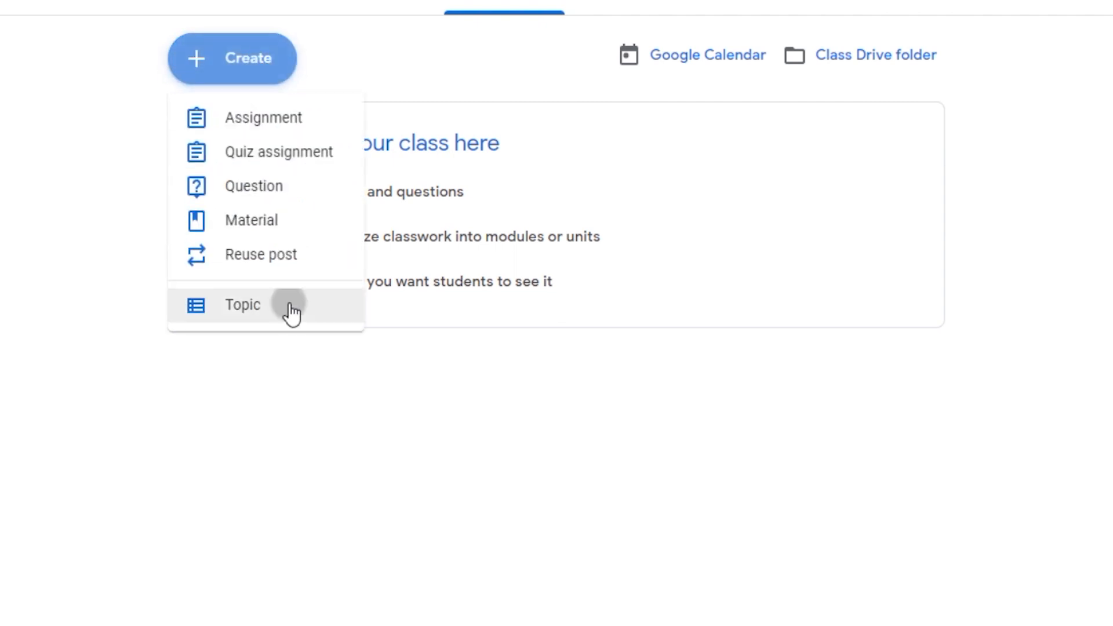
type("Chapter")
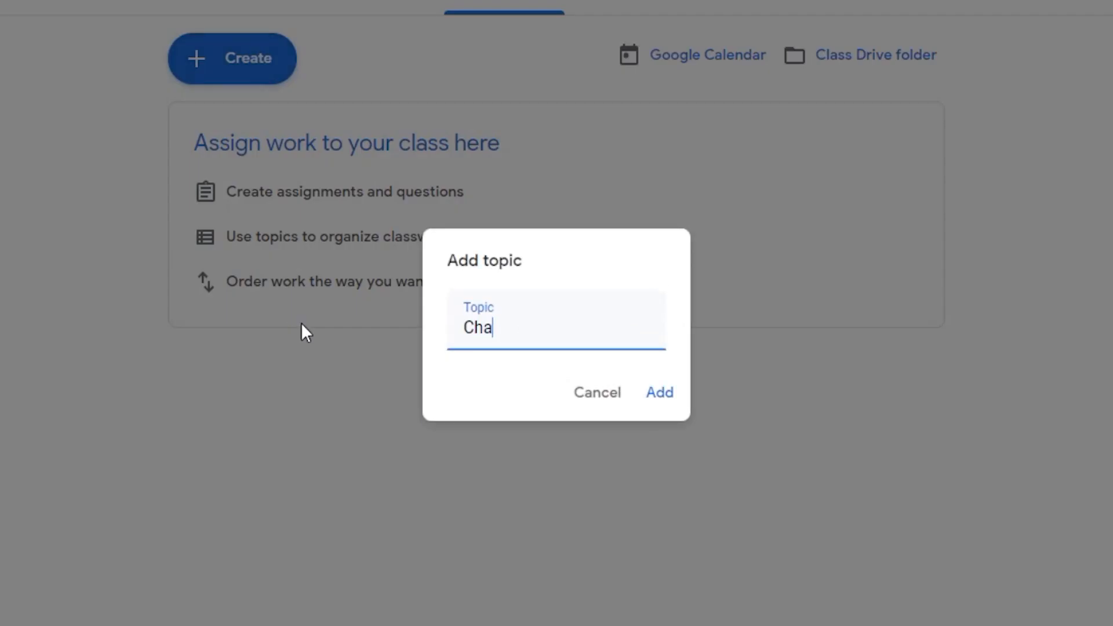
type(" 1: Introduction ot")
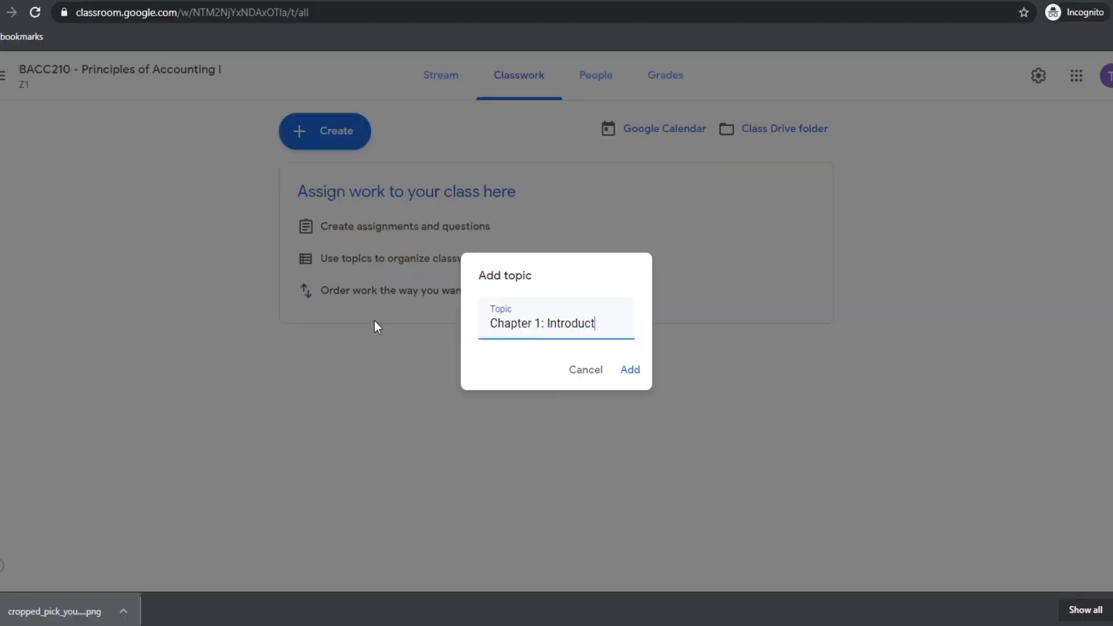
key("BackSpace")
key("BackSpace")
key("BackSpace")
type("to Accounting")
key("Return")
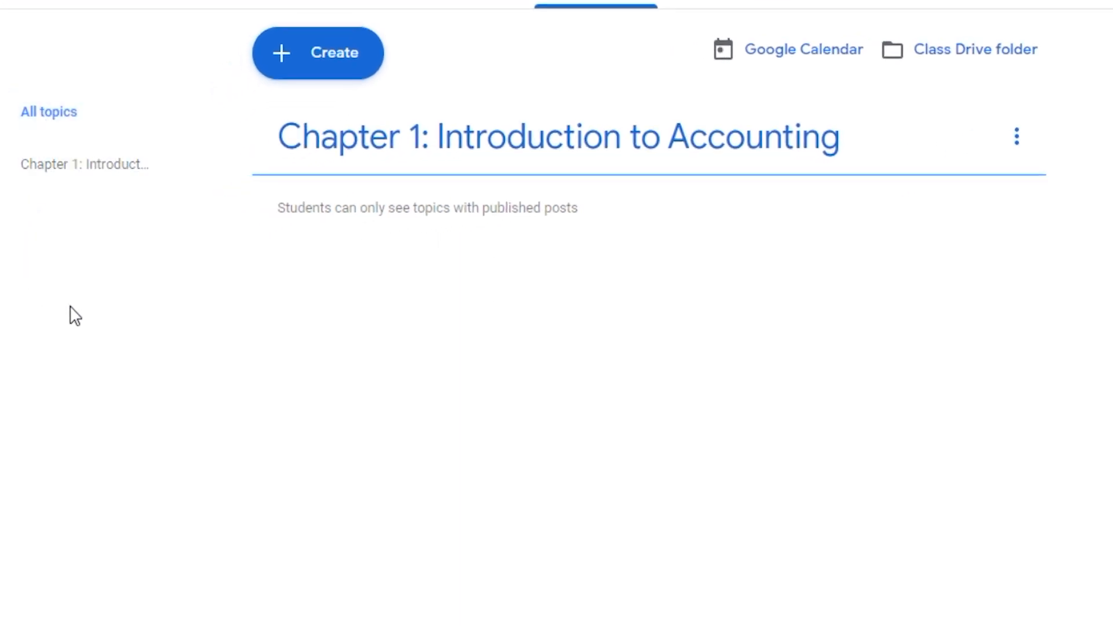
Step: Add a topic named "Chapter 2: Introduction to Balance Sheets" and move the Chapter 1 topic above it
left_click(262, 68)
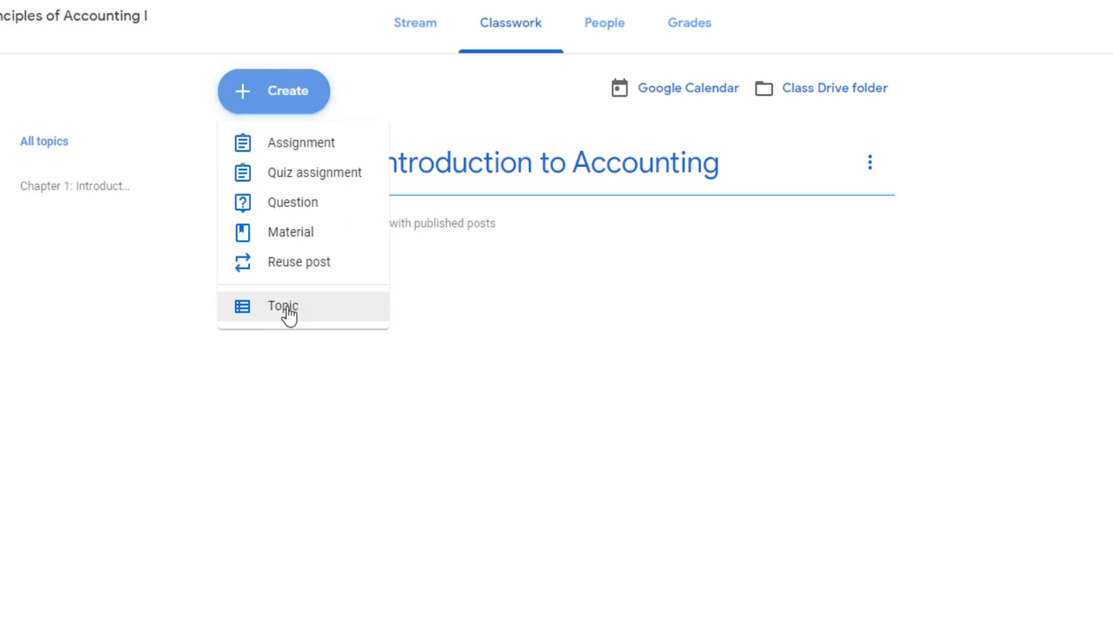
left_click(287, 307)
type("Chapter 1")
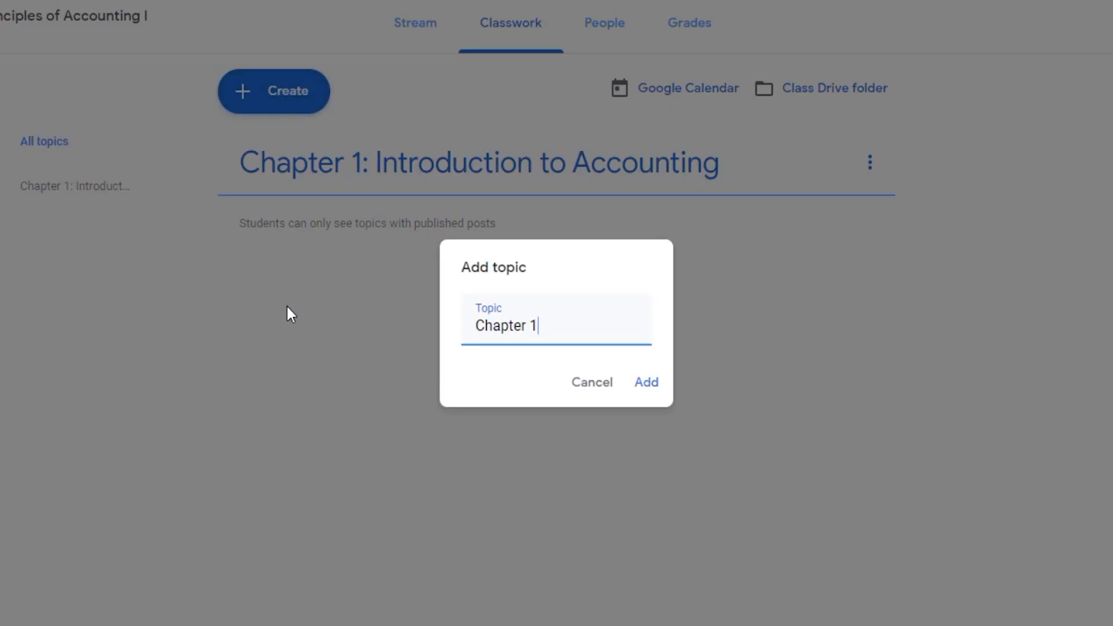
key("BackSpace")
type("2: Introduction to Balance Sheets")
key("Return")
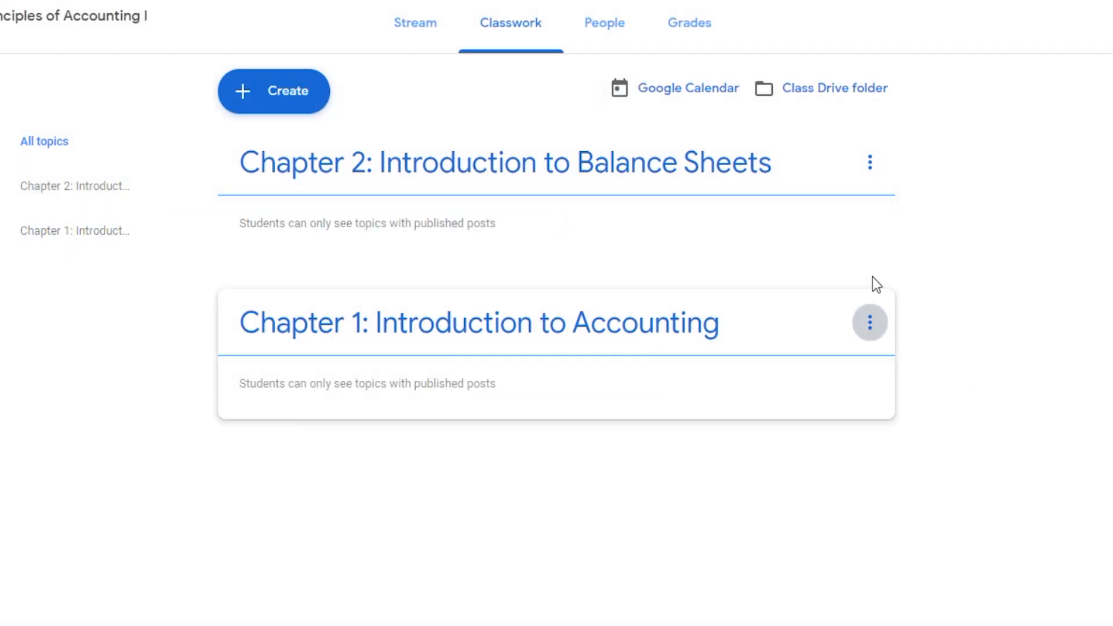
left_click_drag(873, 290, 855, 147)
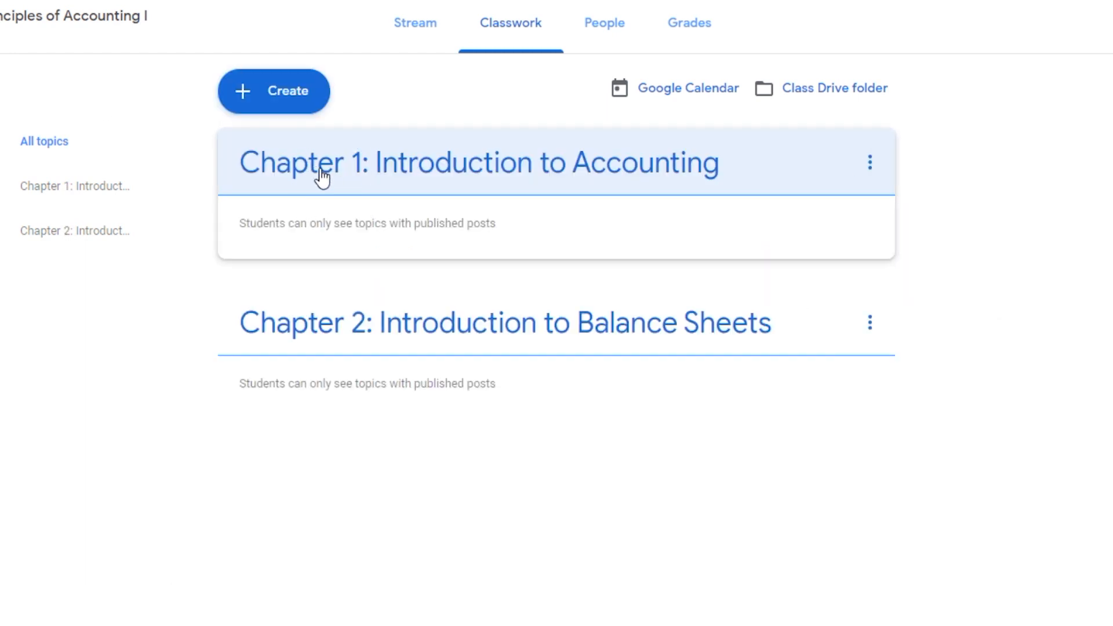
Step: Create a new assignment titled "Assignment 1", leaving its instructions empty
left_click(304, 98)
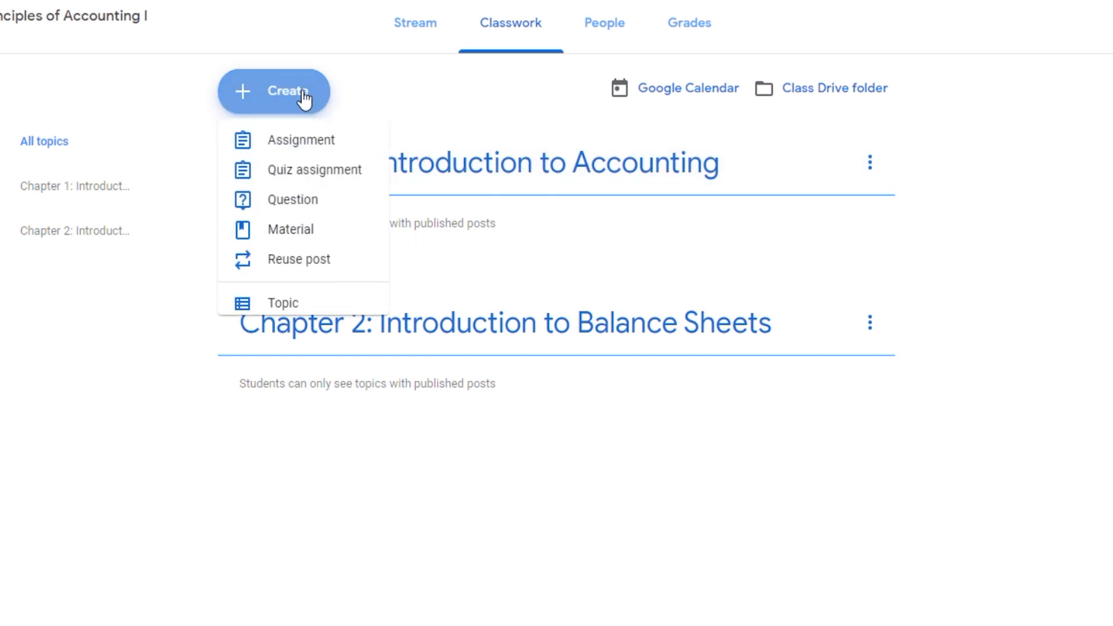
left_click(288, 155)
type("Assignment 1")
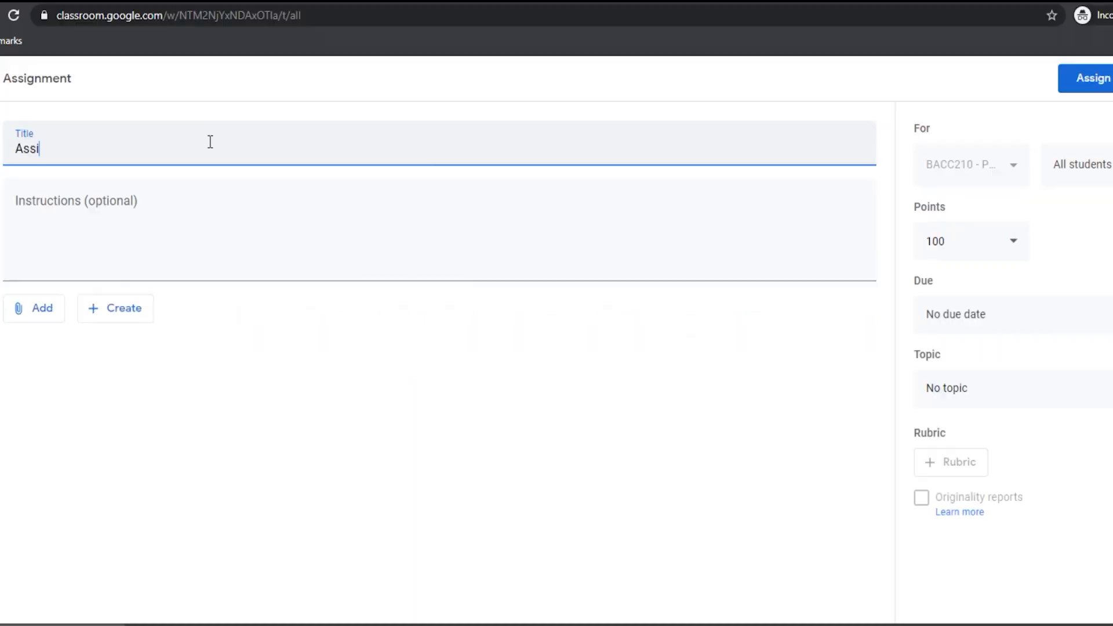
left_click(52, 227)
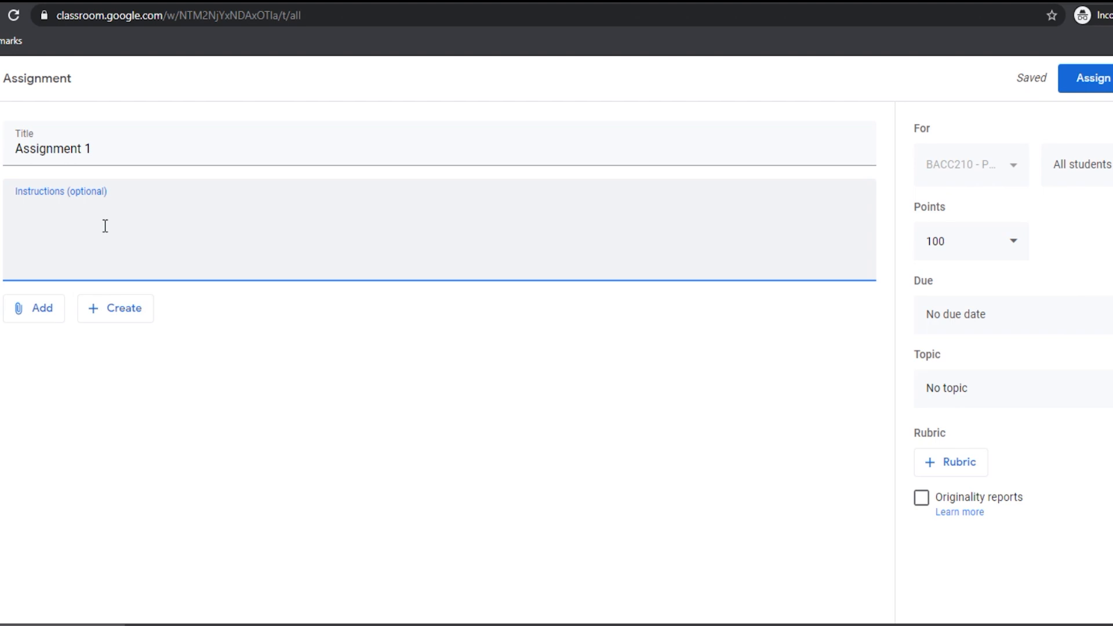
Step: Upload the file roster.xls as an attachment to the assignment
left_click(52, 318)
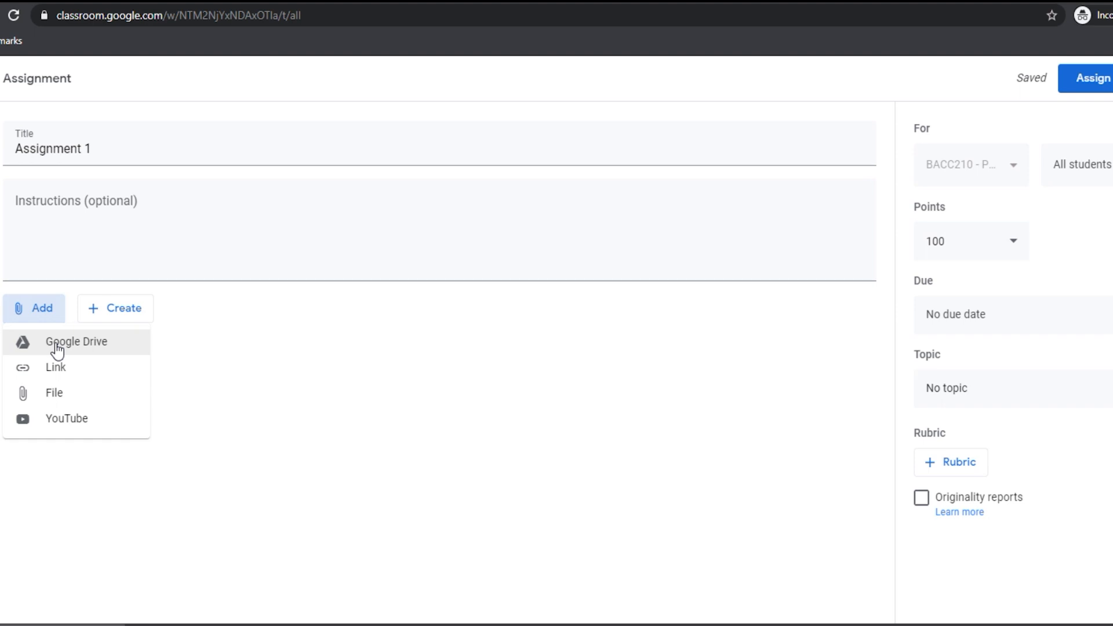
left_click(59, 406)
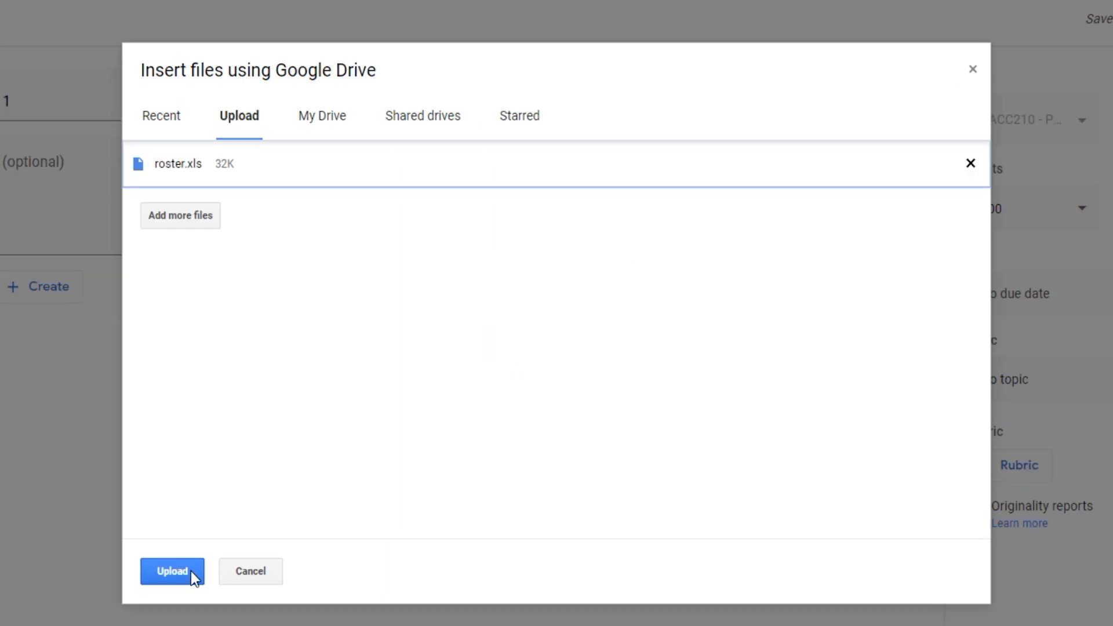
left_click(190, 571)
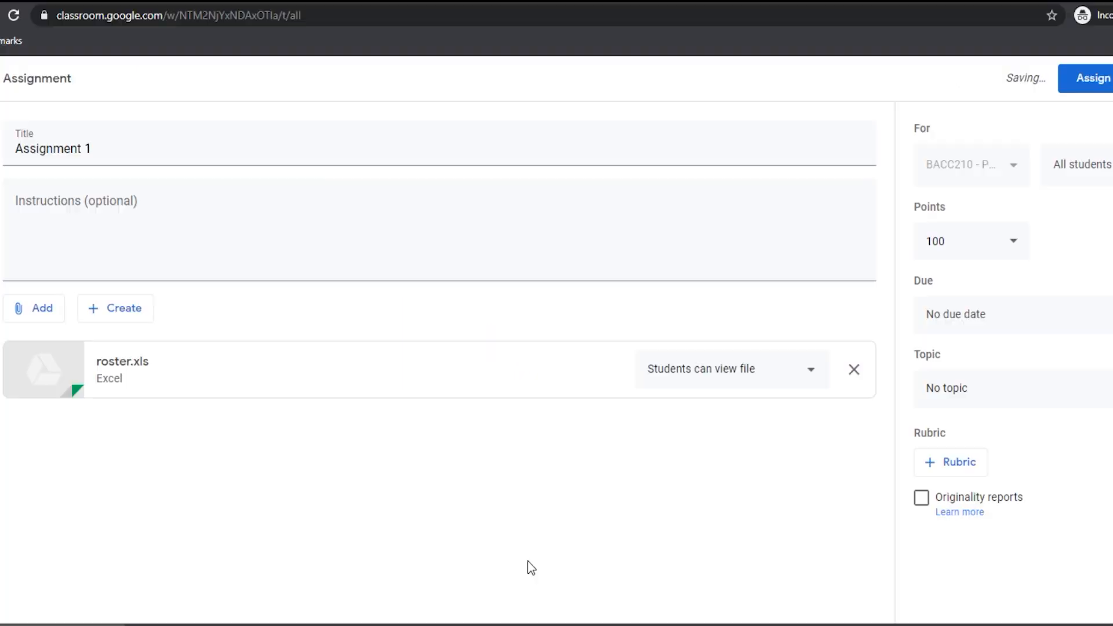
Step: Examine the options for the attachment's student access, the assigned students and the assignment's points without changing them
left_click(705, 385)
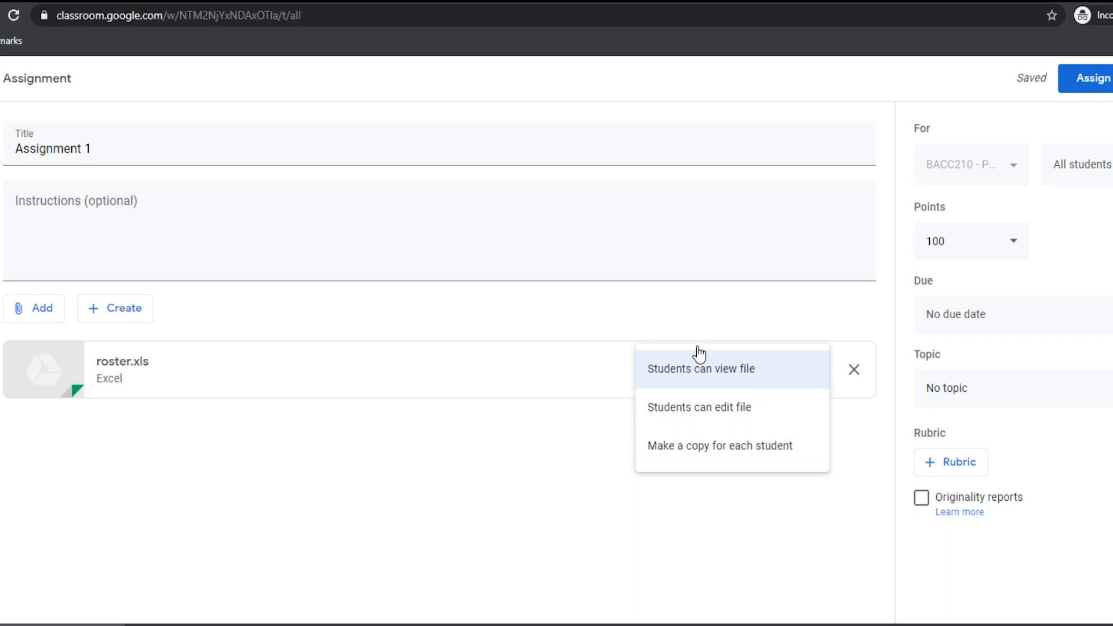
left_click(670, 559)
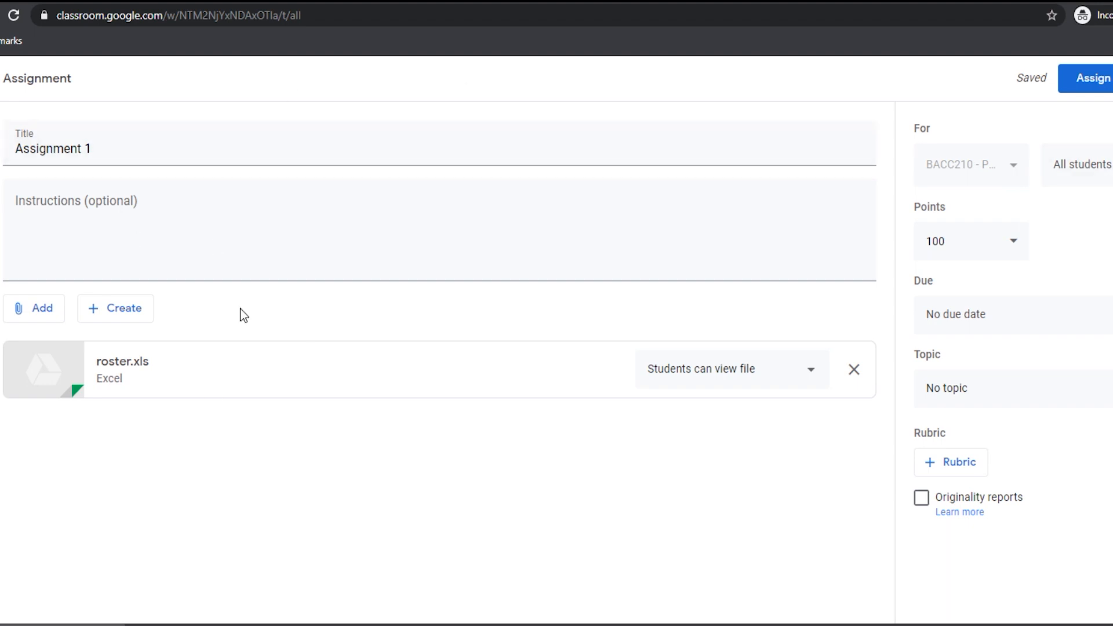
left_click(1102, 174)
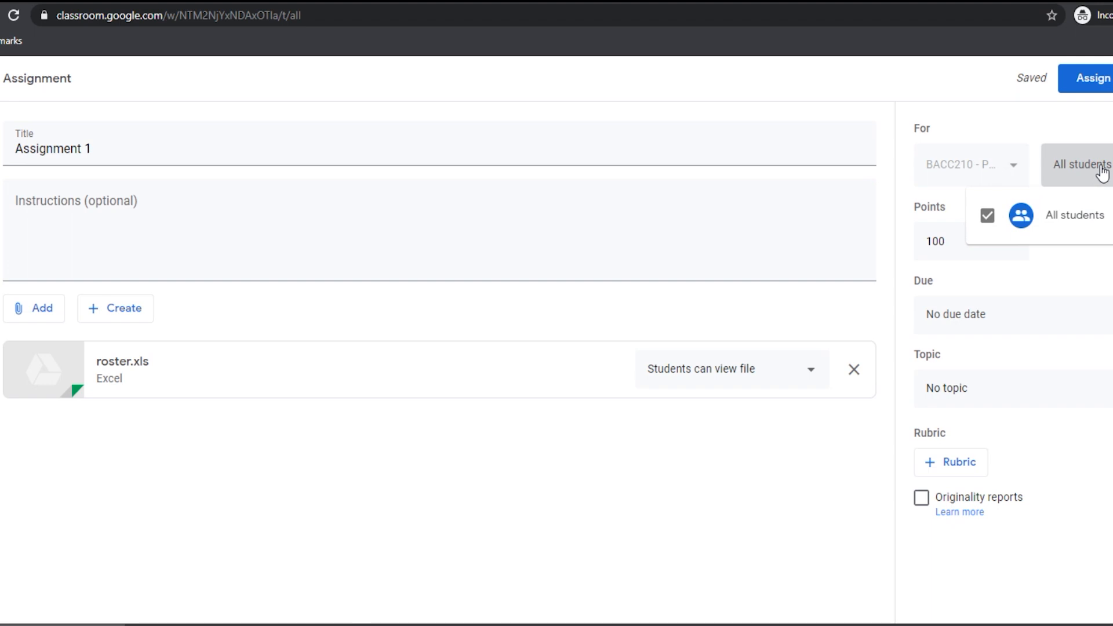
left_click(1103, 174)
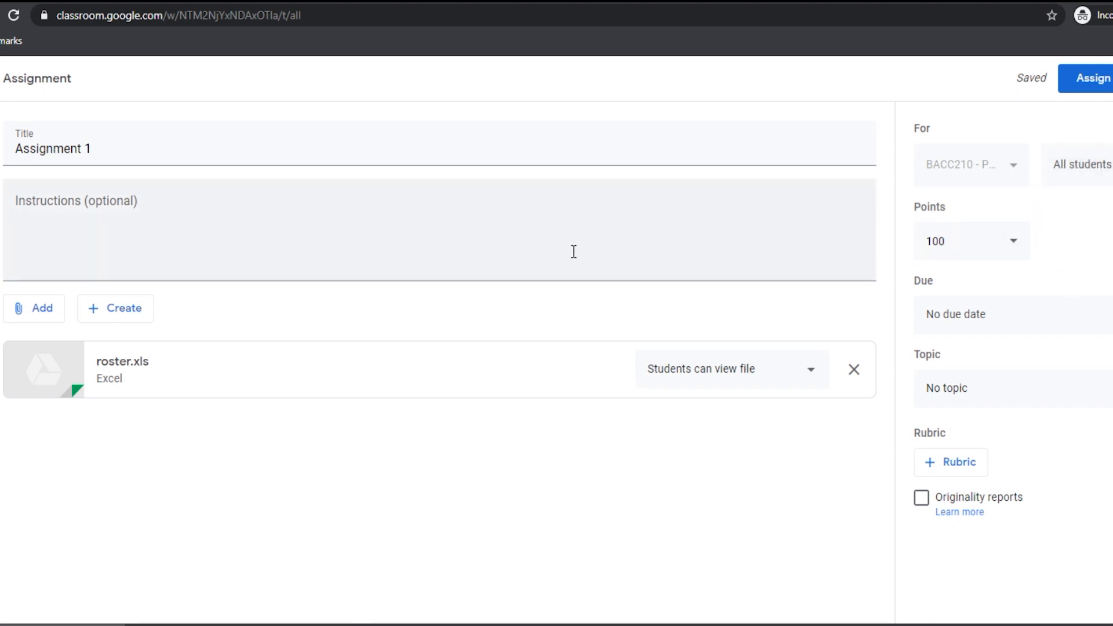
left_click(987, 243)
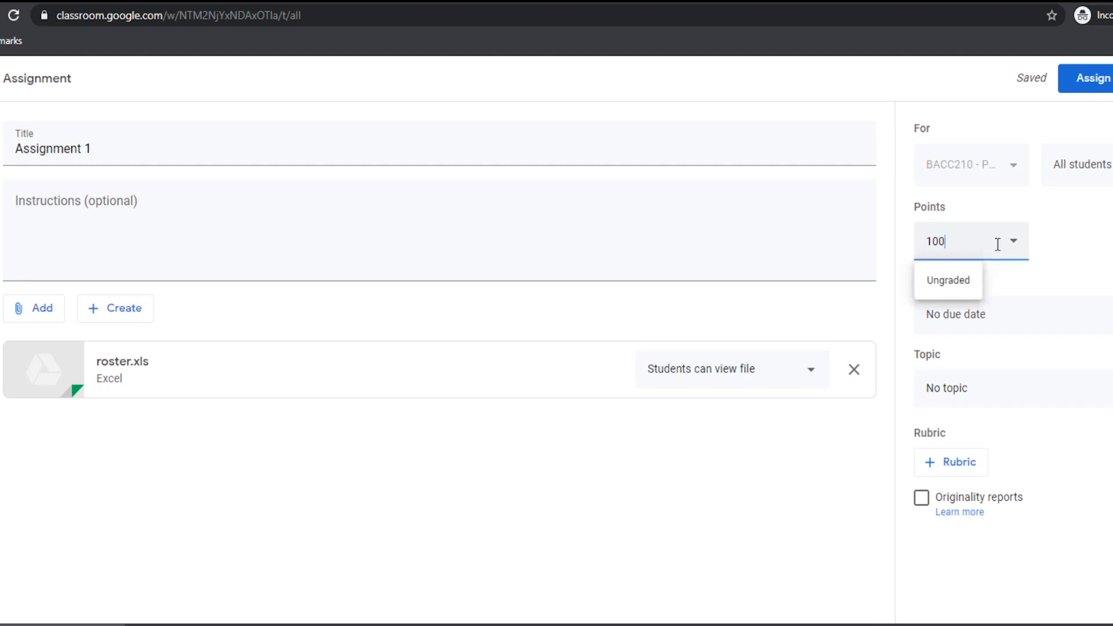
left_click(1010, 248)
left_click(1010, 248)
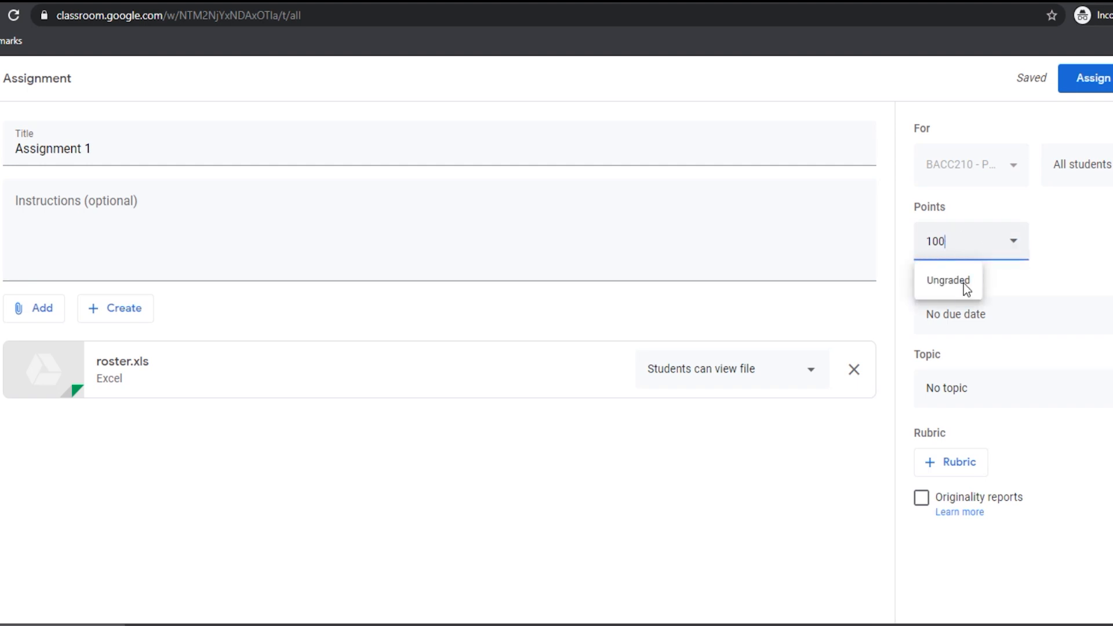
left_click(1087, 268)
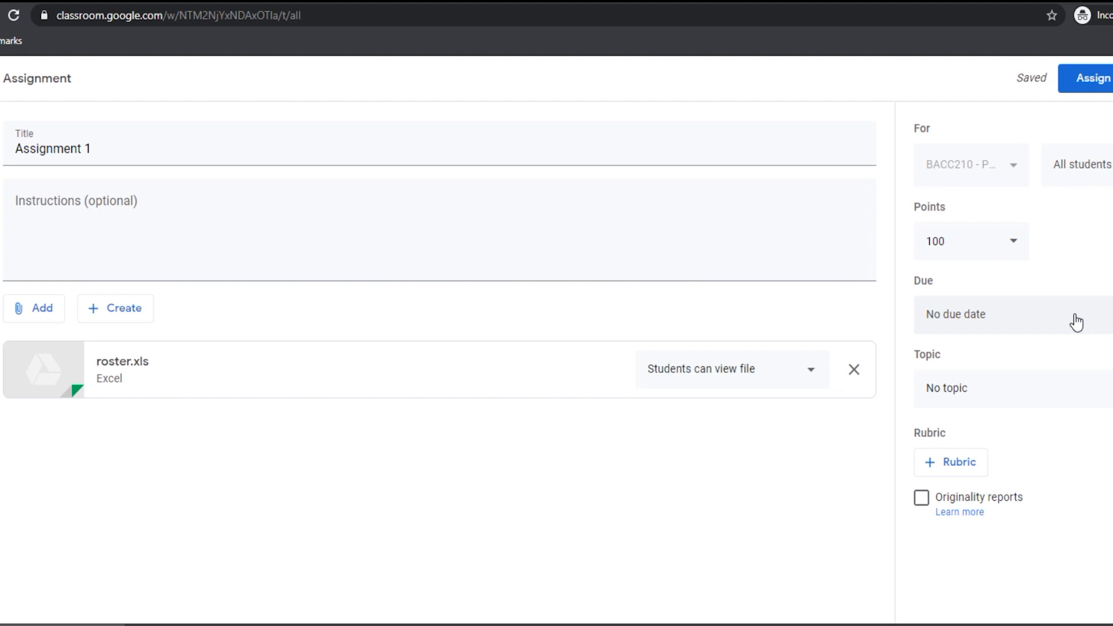
Step: Set the assignment due Tue, Mar 24, 11:59 PM under the topic "Chapter 1: Introduction to Accounting" and assign it to the class
left_click(984, 390)
left_click(982, 493)
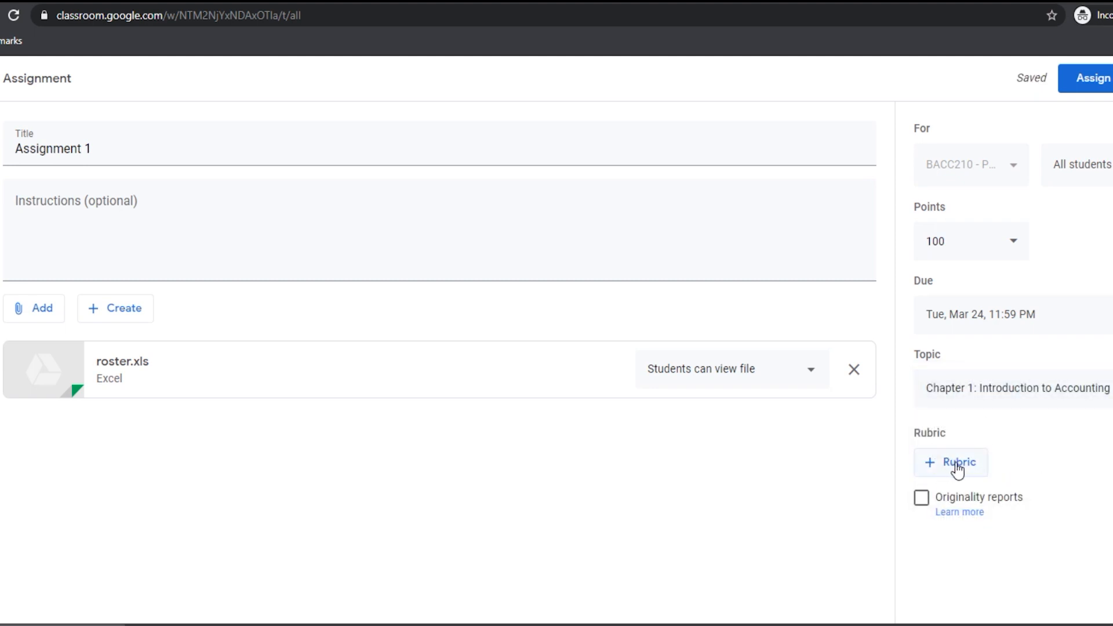
left_click(1100, 86)
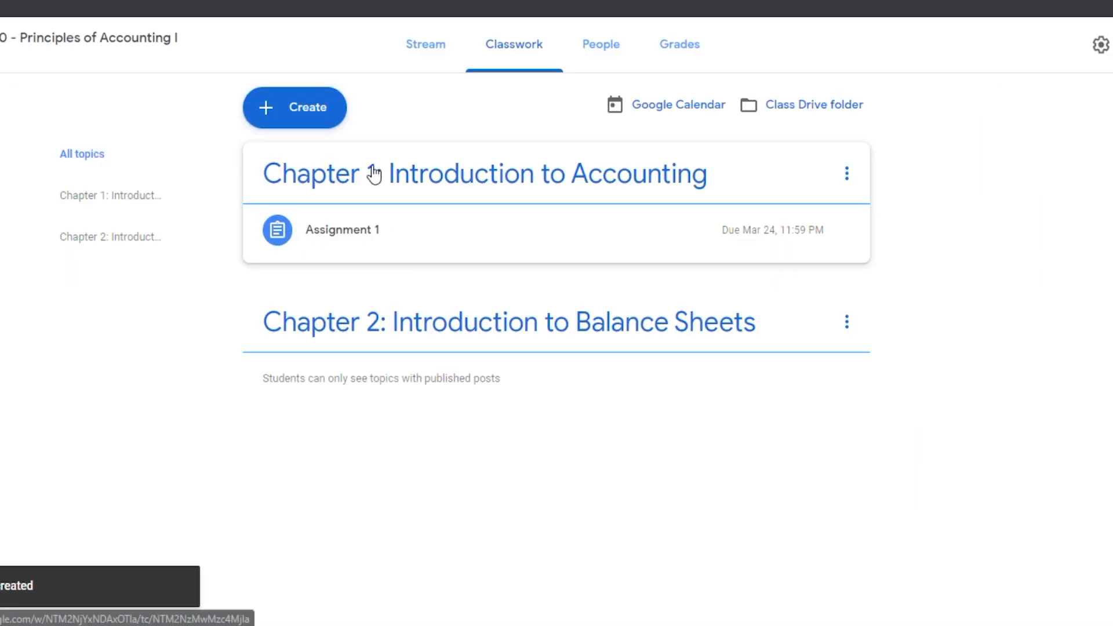
Step: Create a quiz assignment titled "Quiz 1" and open its attached Blank Quiz form for editing
left_click(295, 108)
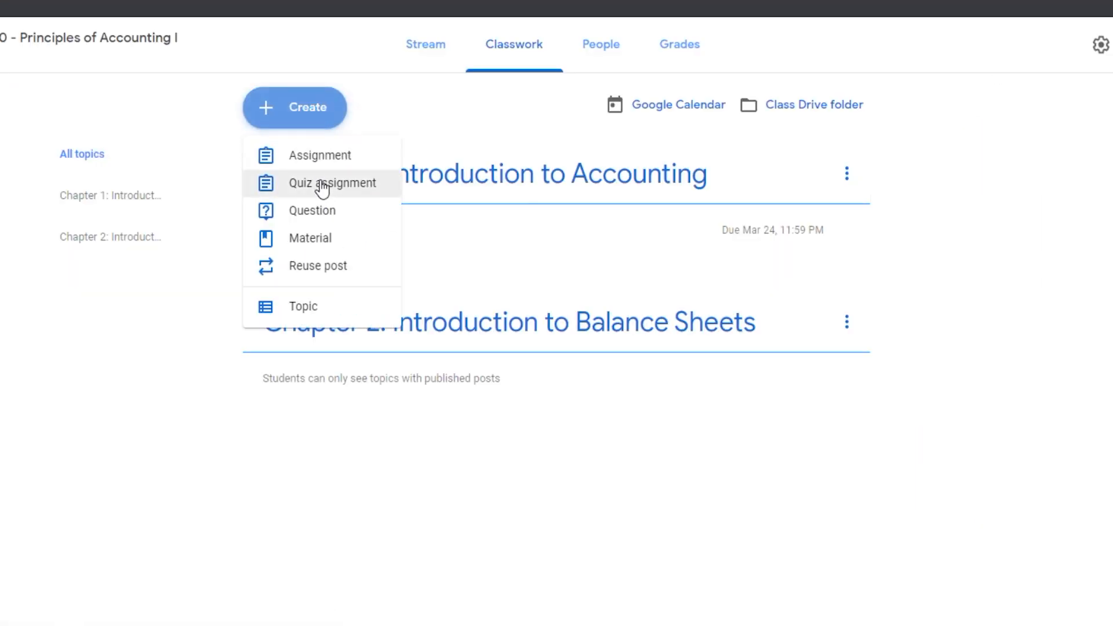
left_click(323, 185)
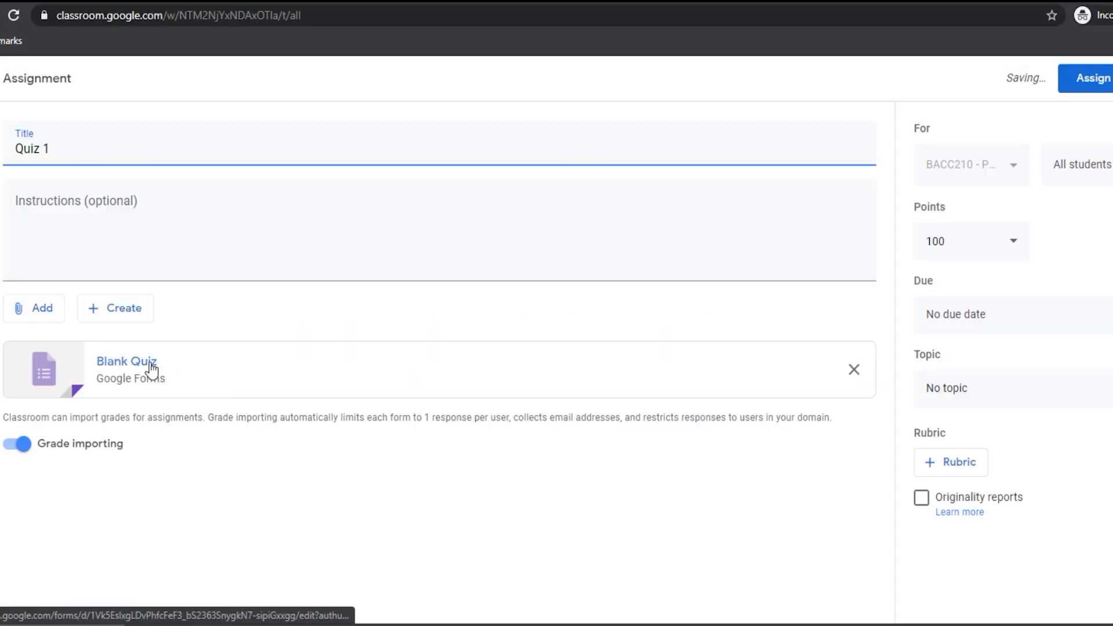
left_click(152, 370)
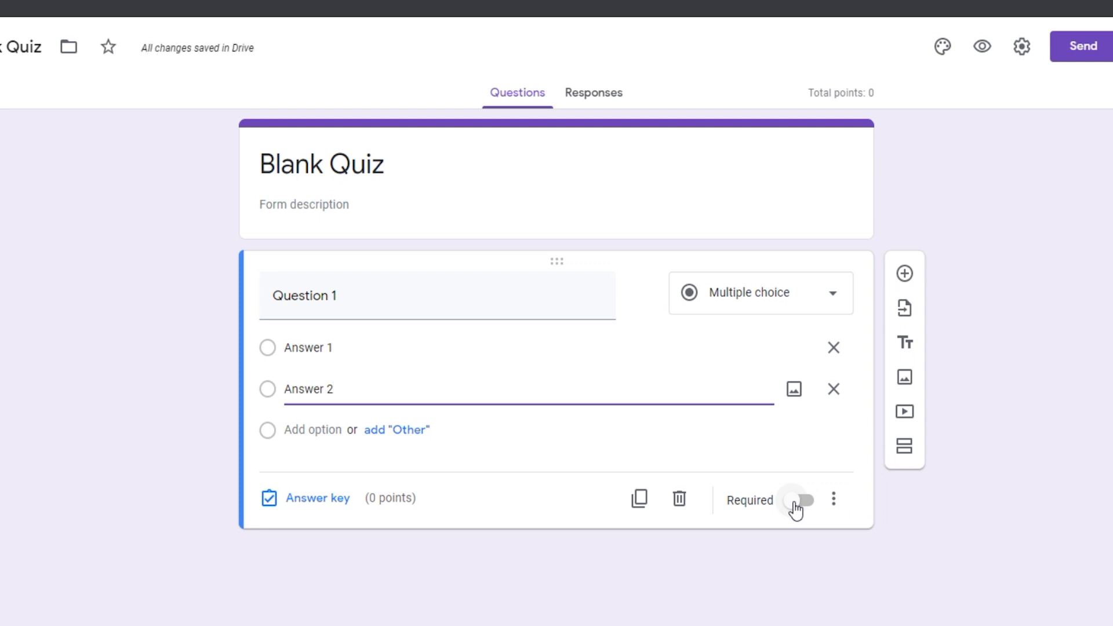
Step: Make the quiz's multiple-choice Question 1, with options "Answer 1" and "Answer 2", required and add another question
left_click(796, 502)
left_click(762, 293)
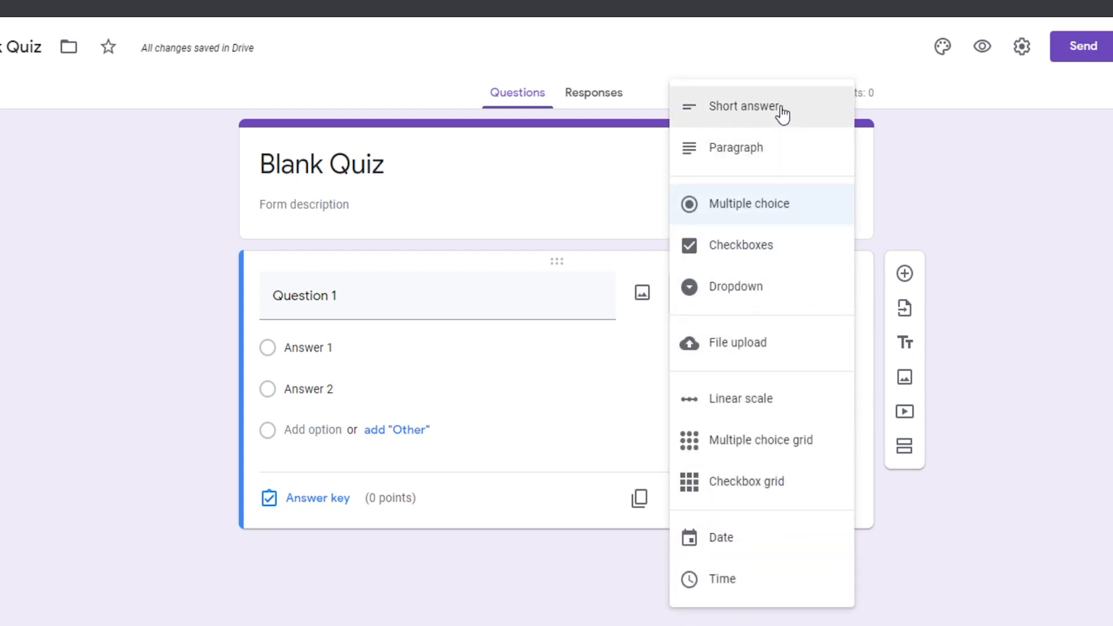
left_click(938, 242)
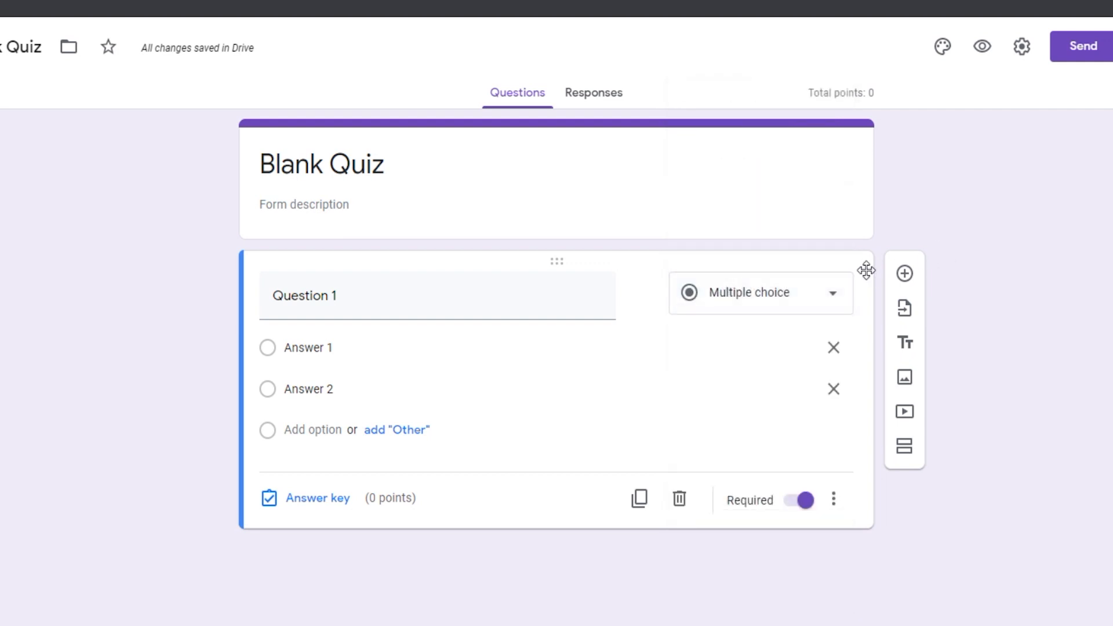
left_click(905, 275)
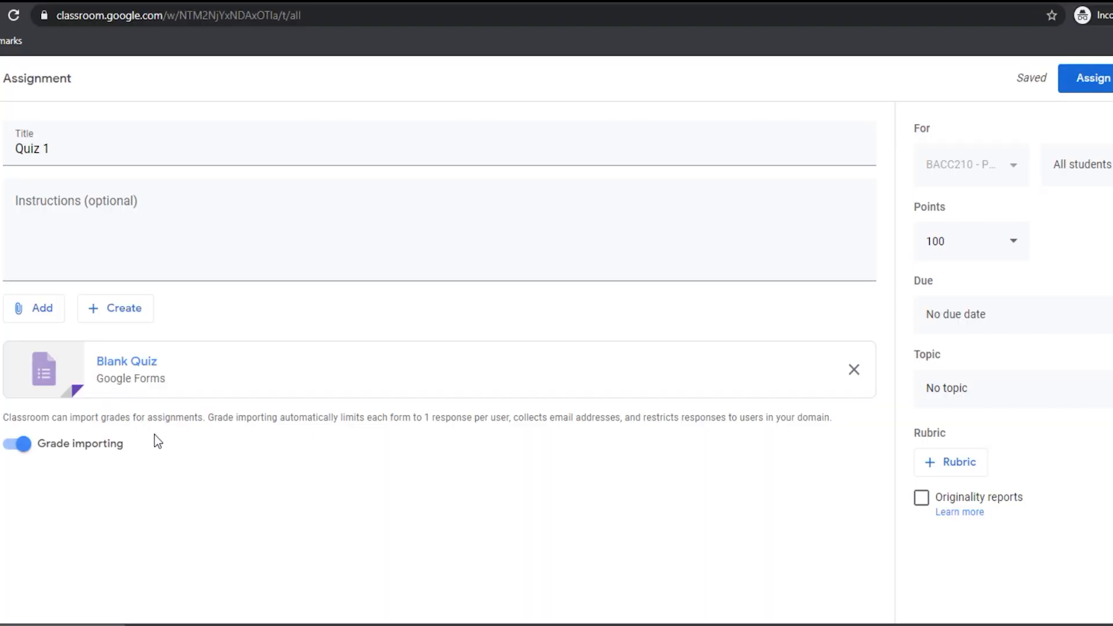
Step: Assign Quiz 1 to the class and move it under the topic "Chapter 2: Introduction to Balance Sheets"
left_click(1066, 75)
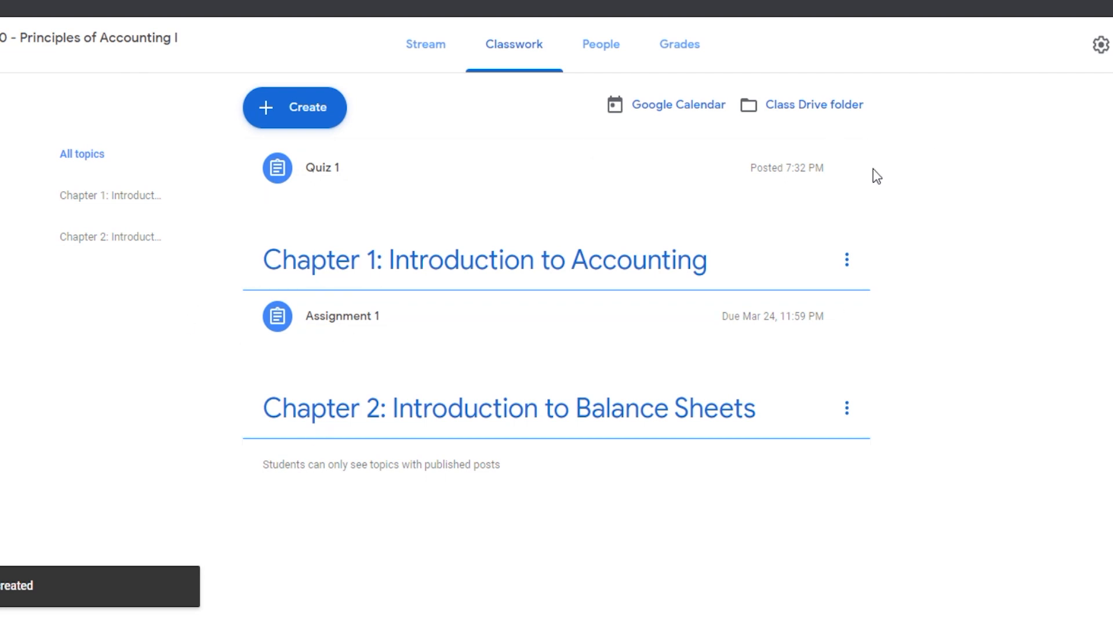
left_click_drag(846, 172, 599, 415)
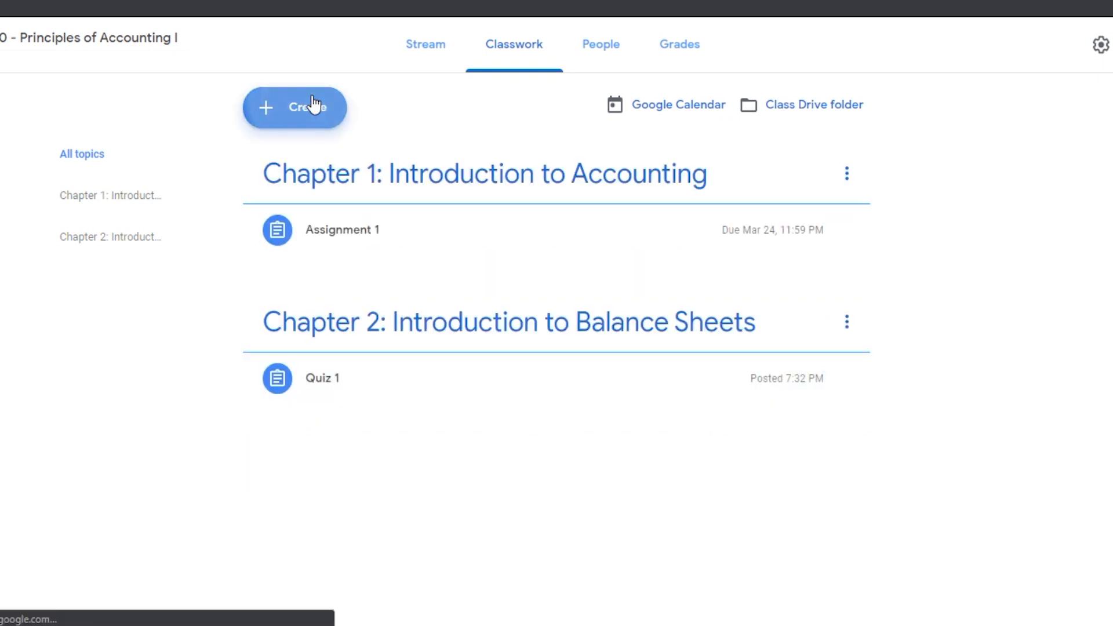
Step: Post a material titled "Chapter 1 - PowerPoint" under the Chapter 1 topic, described "Please download the PowerPoint to be able to hear the audio."
left_click(314, 107)
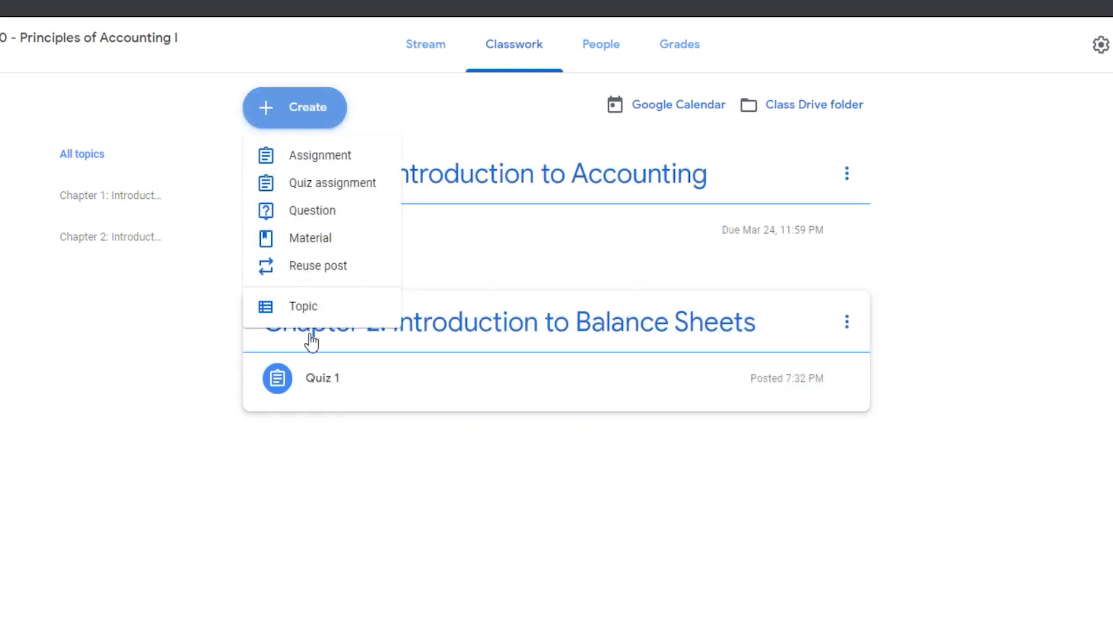
left_click(315, 248)
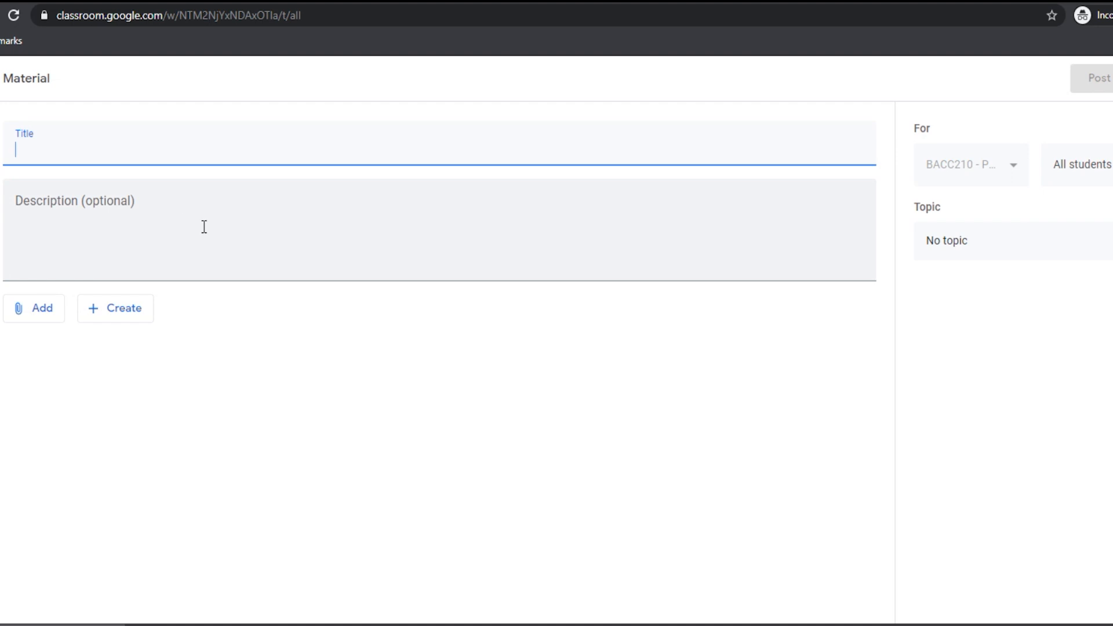
type("P")
key("BackSpace")
type("Chapt")
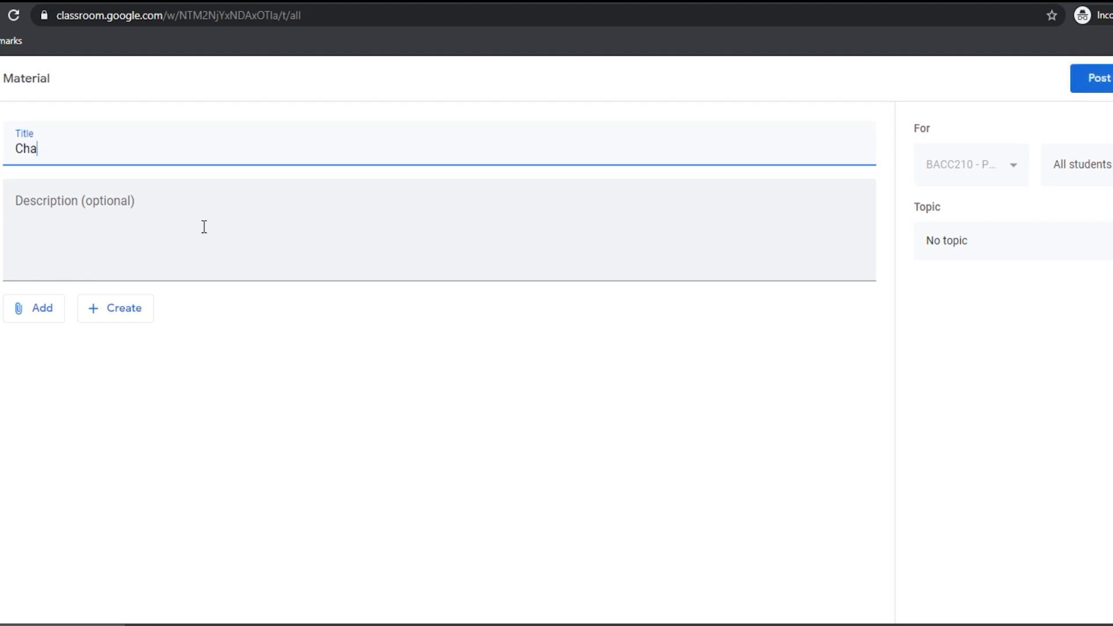
type("er 1 ")
type("PowerP")
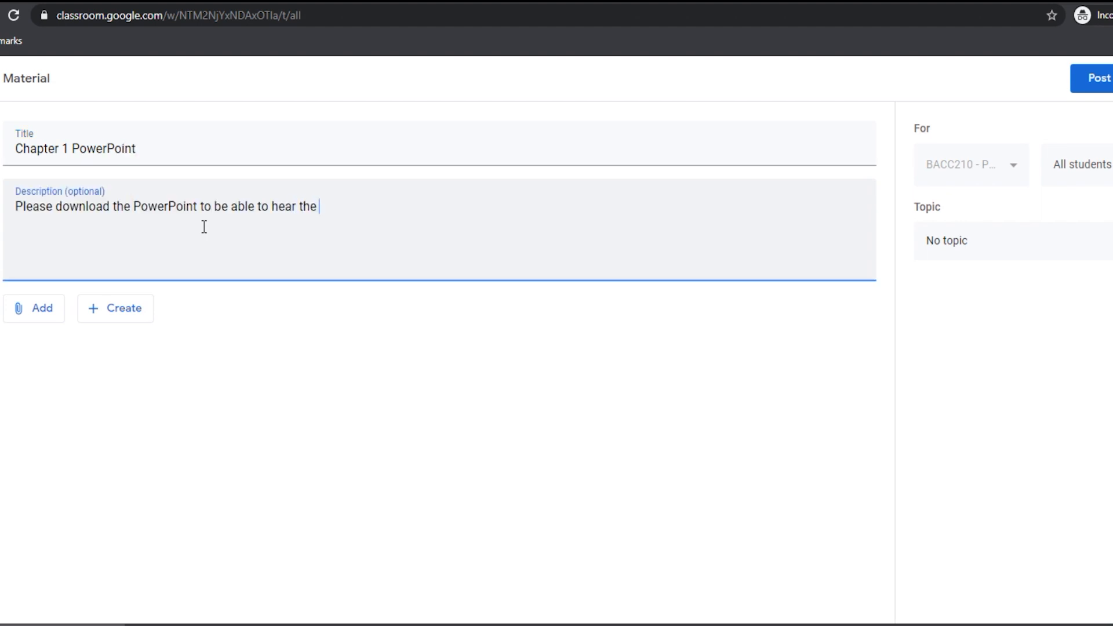
type("audio.")
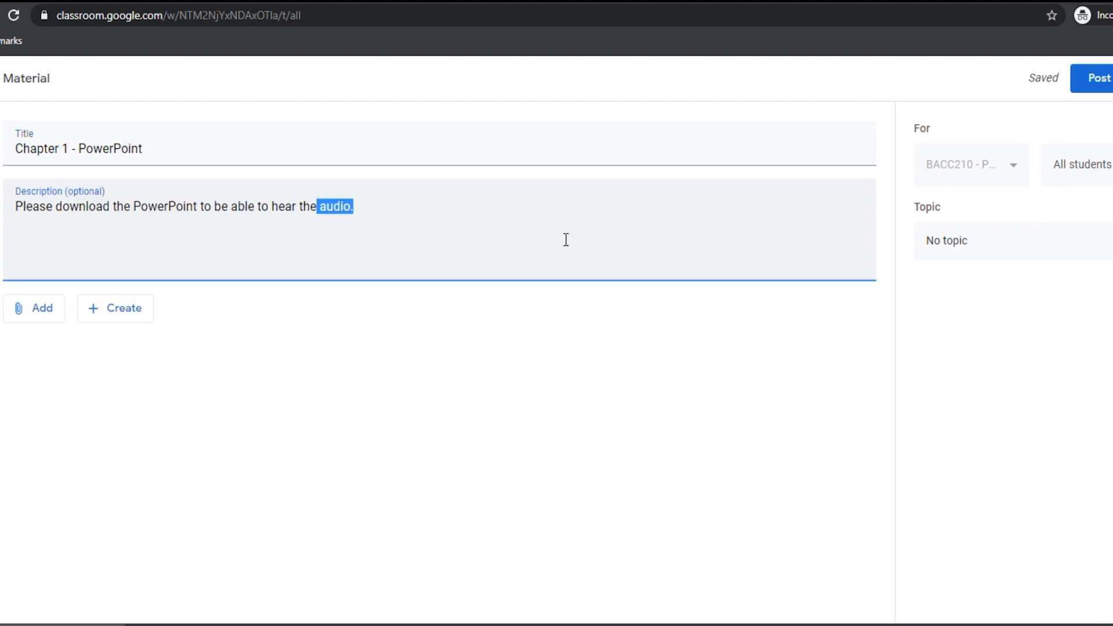
left_click(557, 229)
type(".")
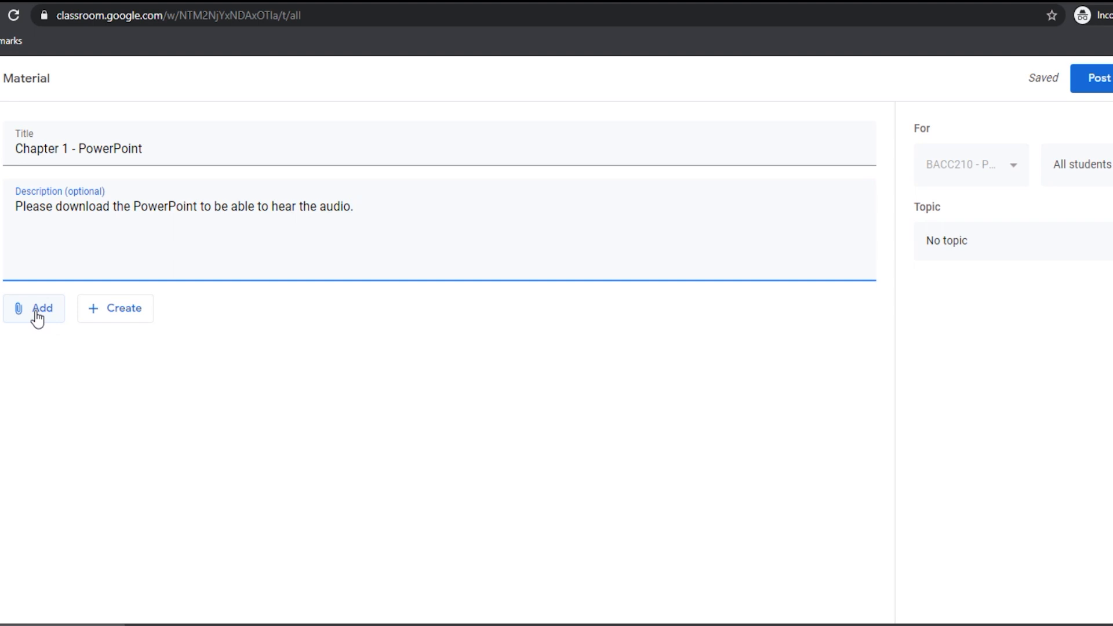
left_click(1100, 81)
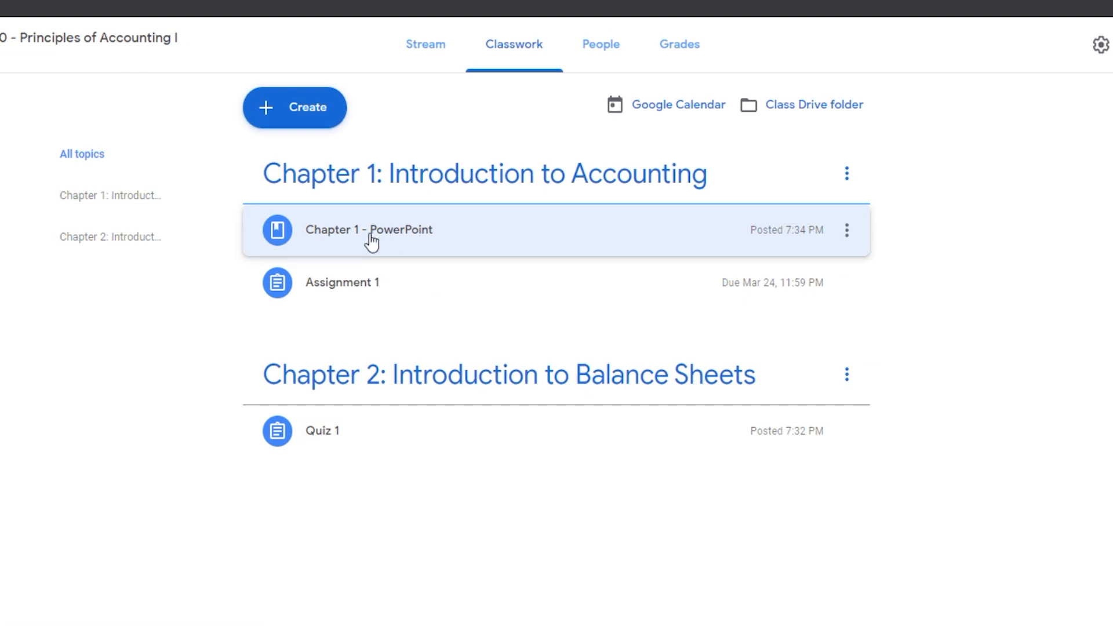
Step: View the posted Chapter 1 - PowerPoint material and its class comment field, and return to the class stream
left_click(355, 241)
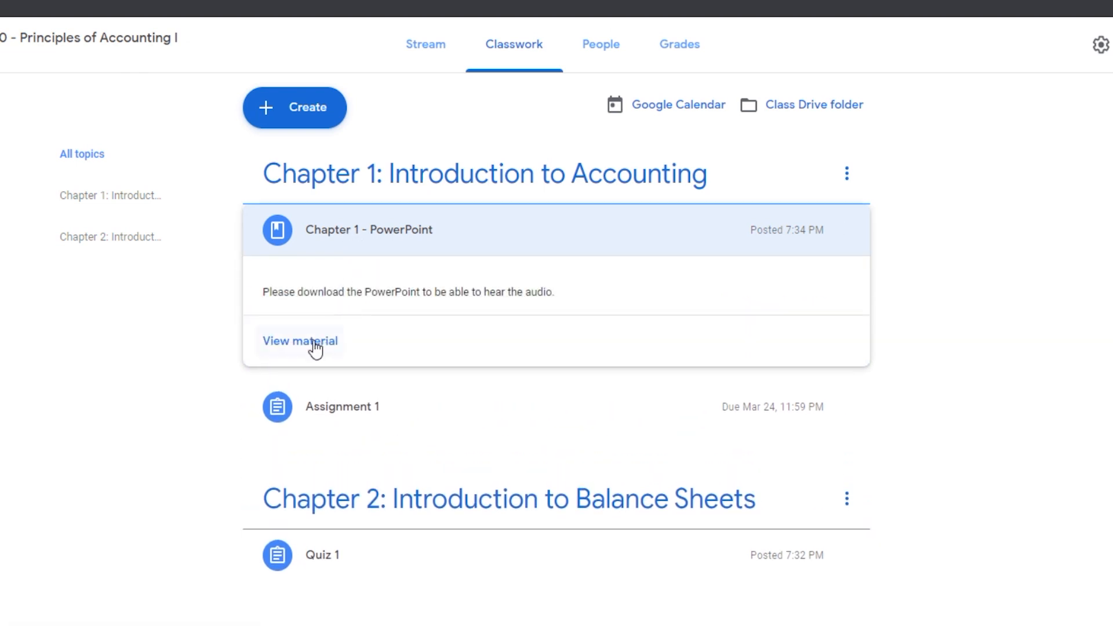
left_click(311, 343)
left_click(481, 287)
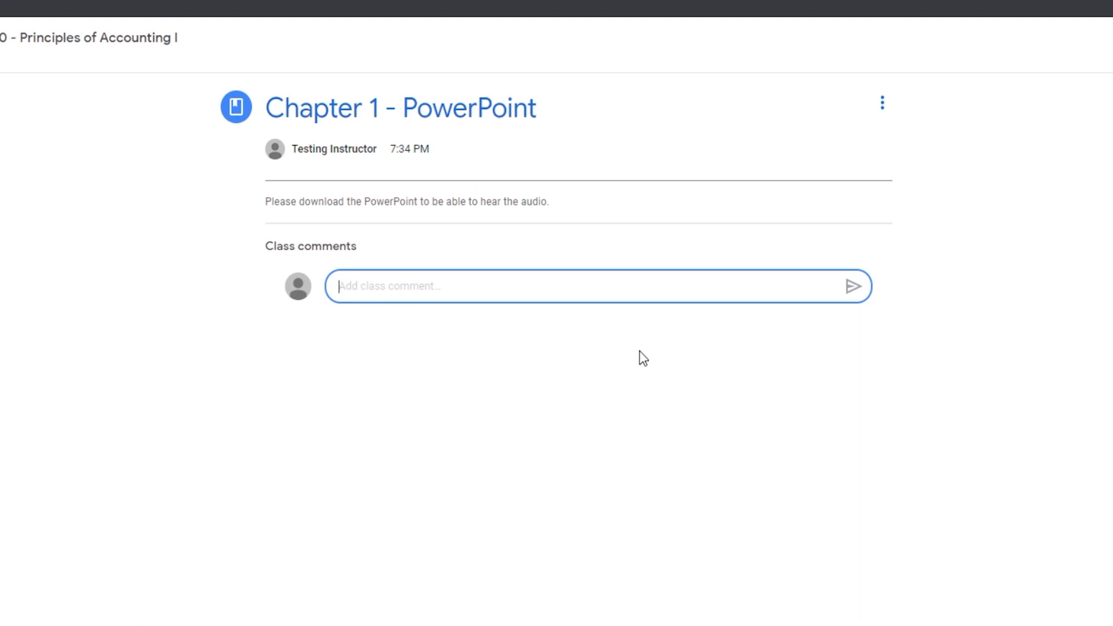
left_click(39, 43)
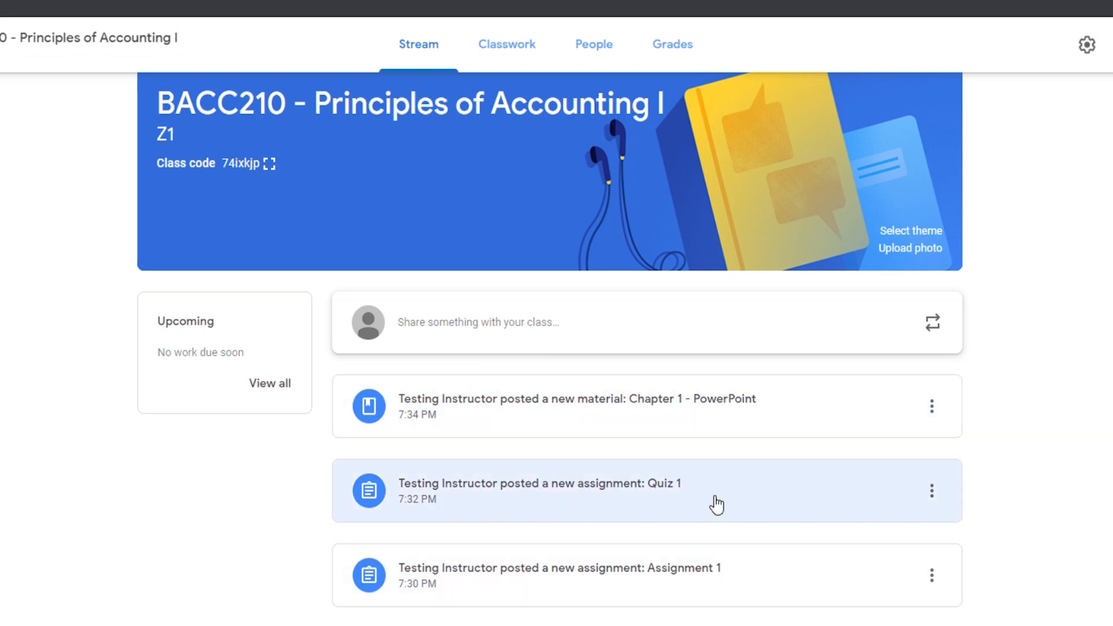
Step: Examine the class's list of teachers and students, including the class code for students to join
left_click(599, 59)
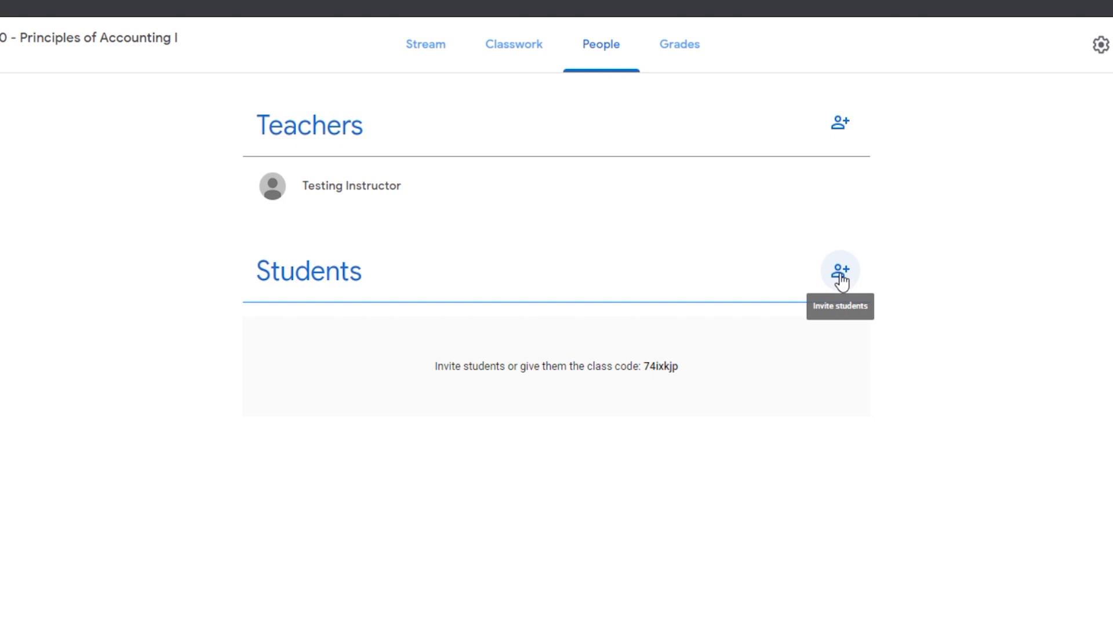
double_click(661, 366)
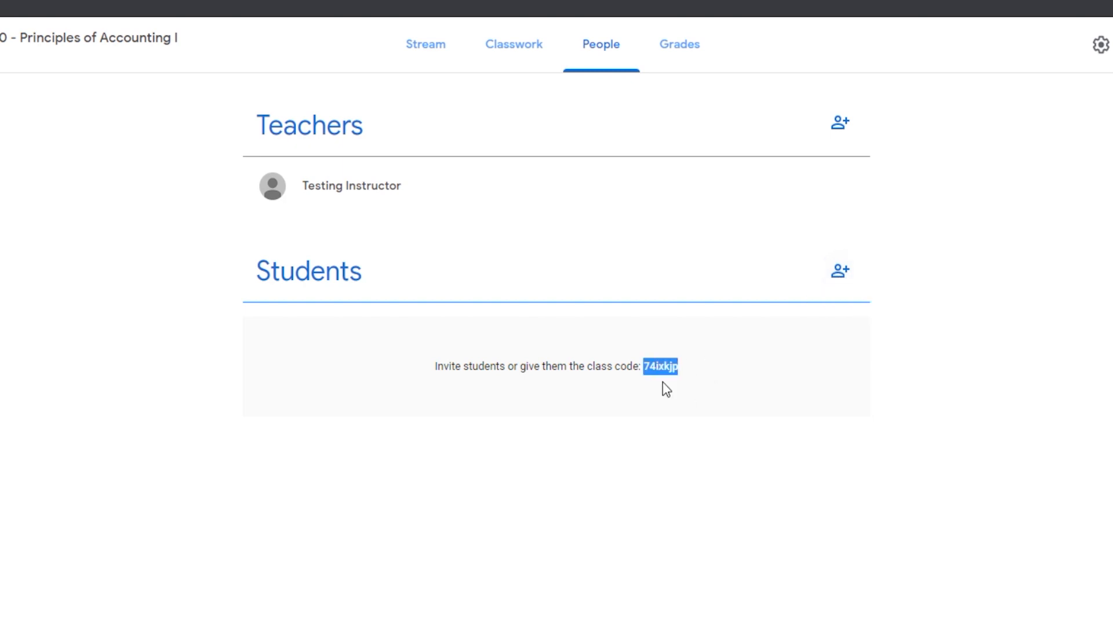
left_click(708, 380)
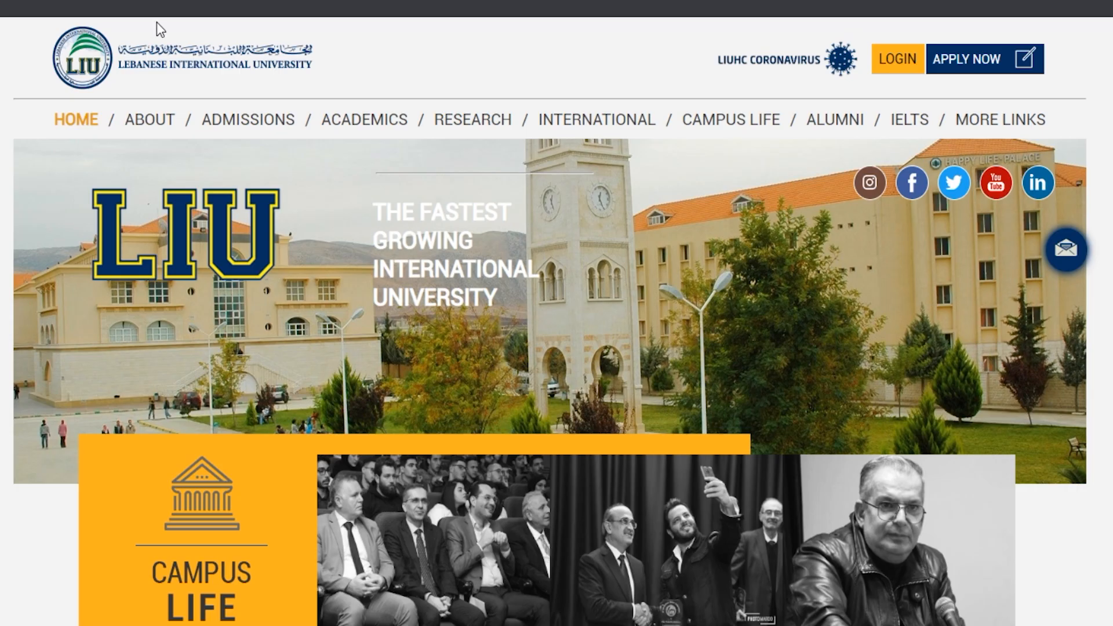
Step: Switch to the Lebanese International University website and log in with the instructor's username and account password
left_click(897, 60)
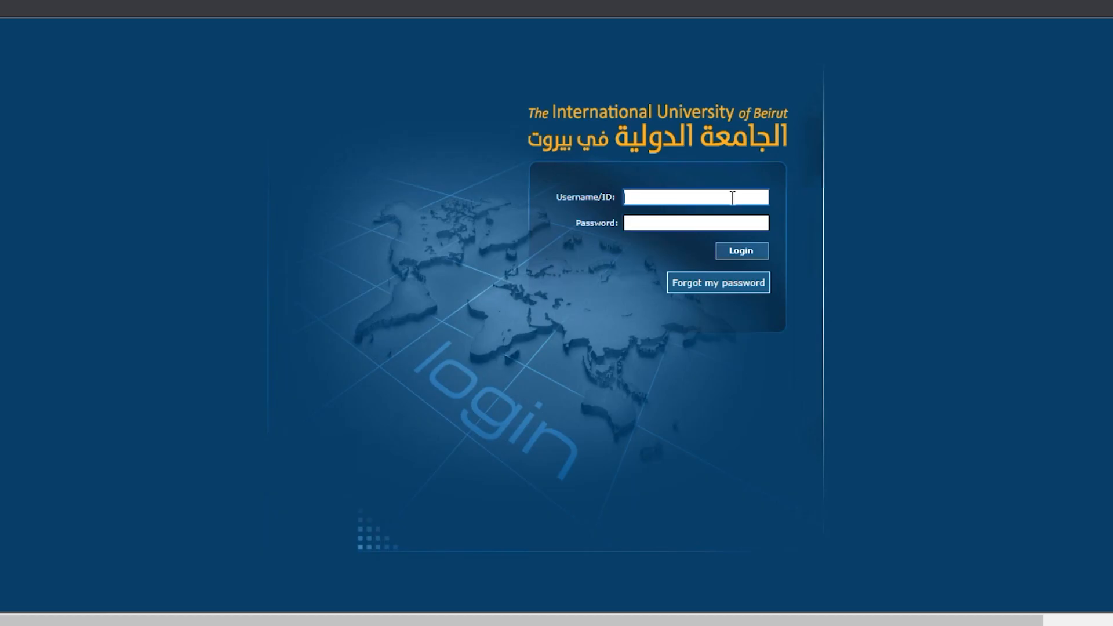
type("•••••••••••••••")
key("Tab")
type("••••••••••")
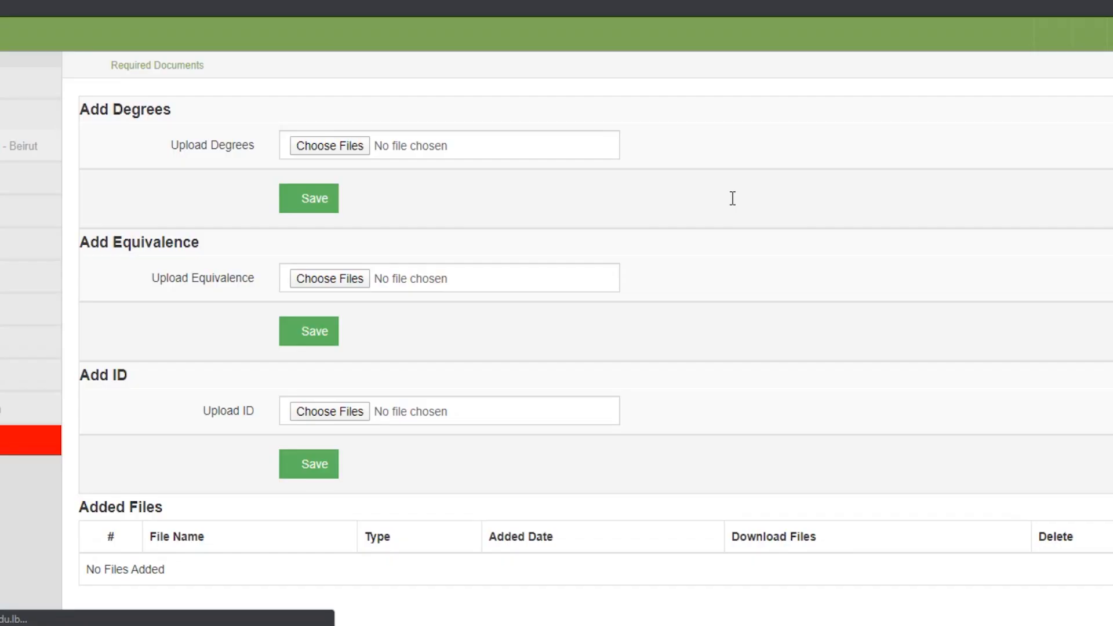
Step: Copy the e-mails of the students registered in the BACC210 class to the clipboard
left_click(24, 150)
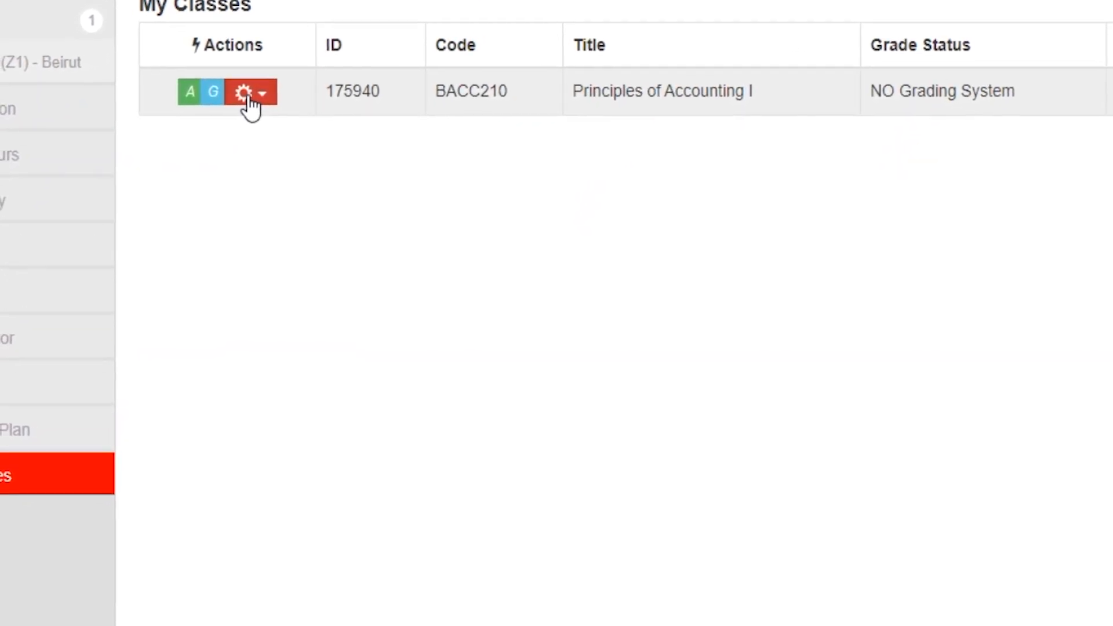
left_click(235, 112)
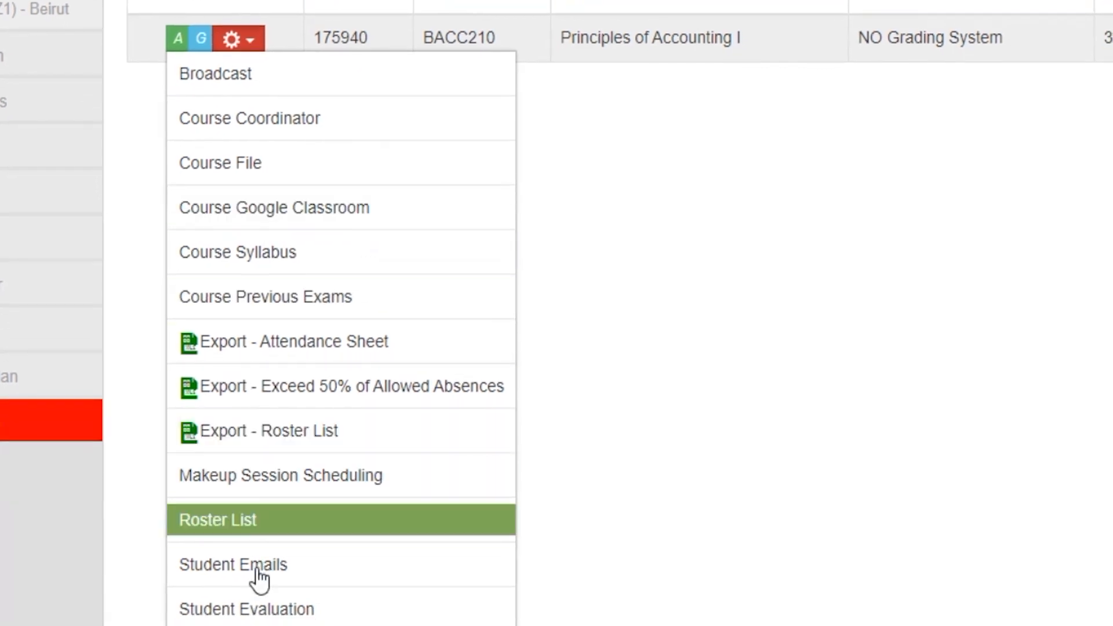
left_click(329, 574)
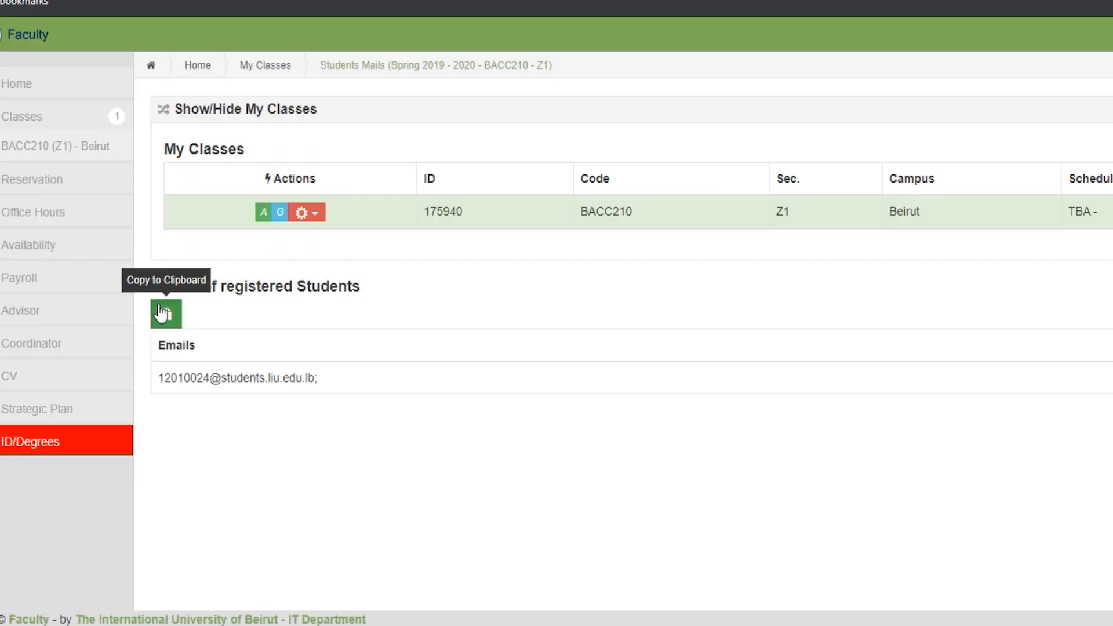
left_click(162, 313)
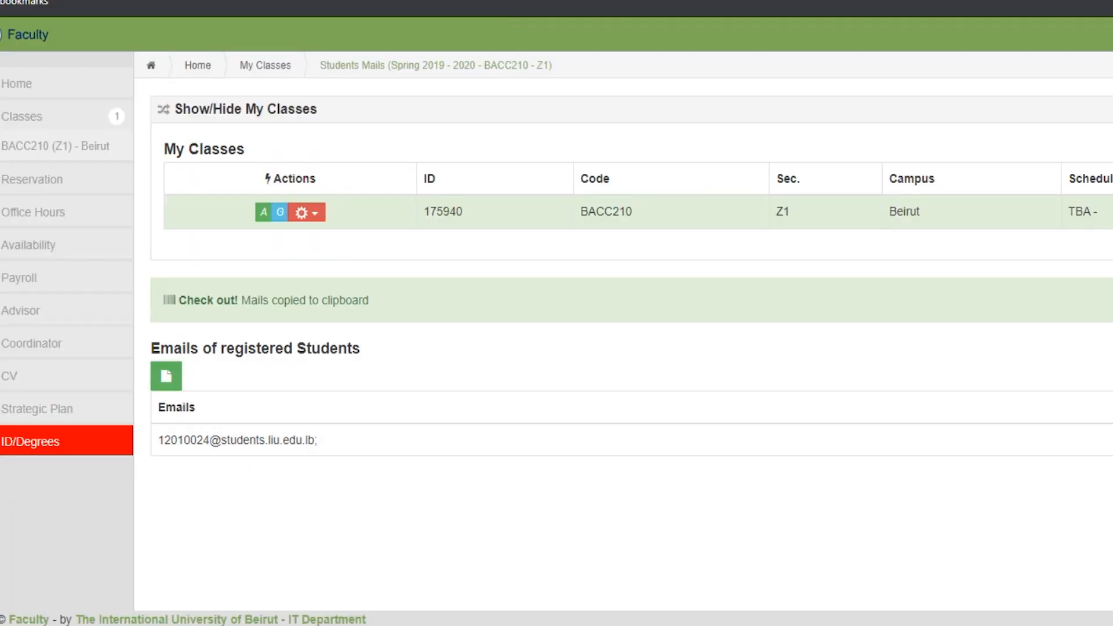
Step: Switch back to Google Classroom and invite the student to the class using the copied e-mail address
left_click(516, 1)
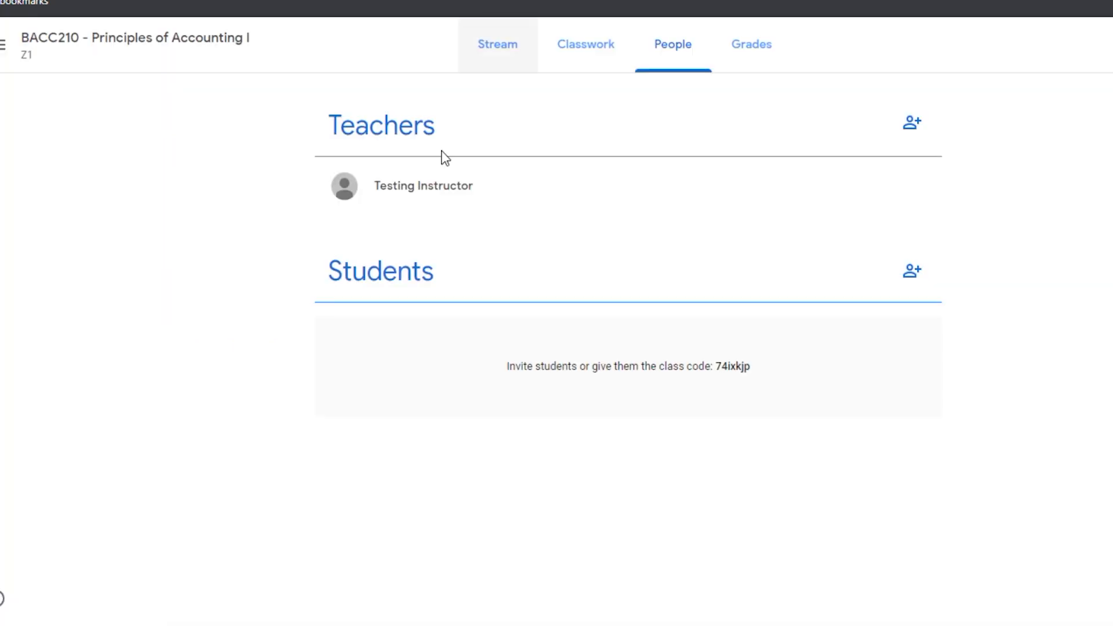
left_click(911, 279)
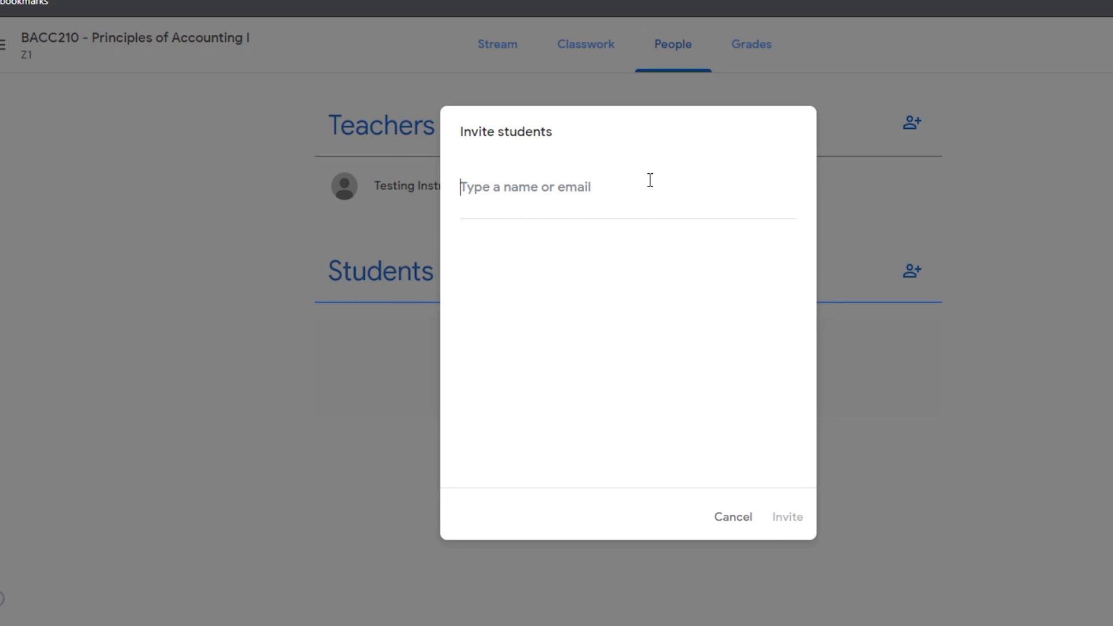
key("ctrl+v")
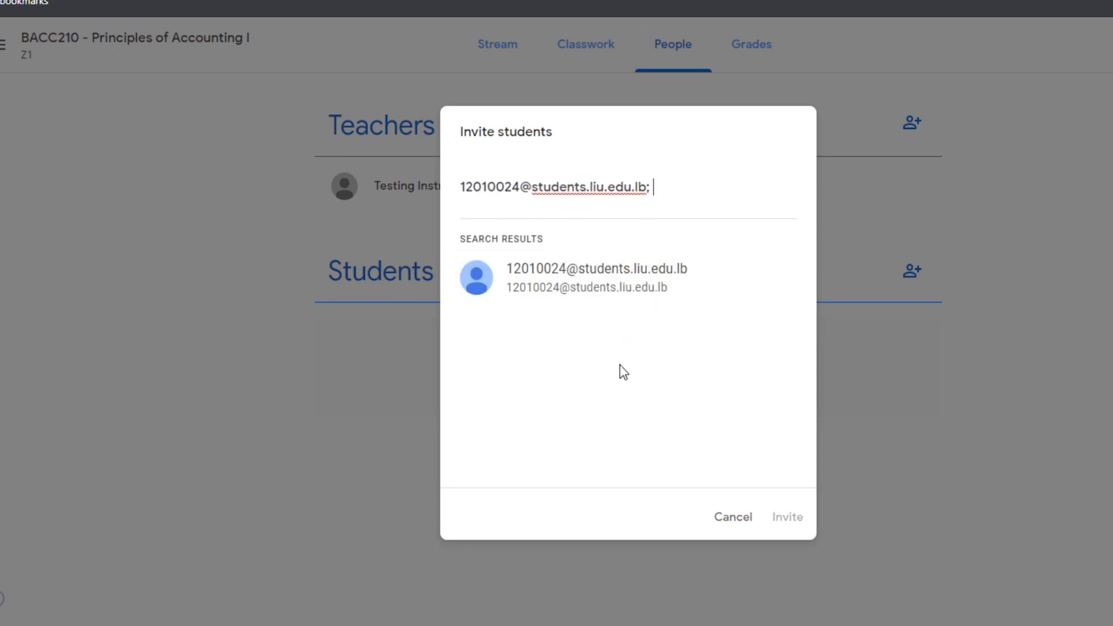
left_click(666, 284)
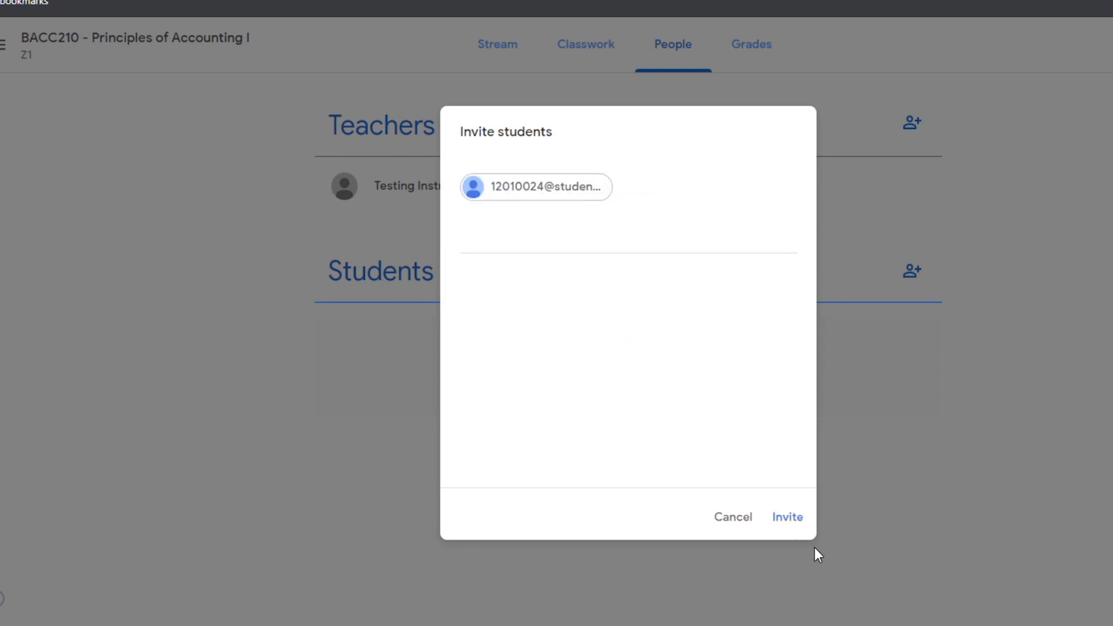
left_click(789, 518)
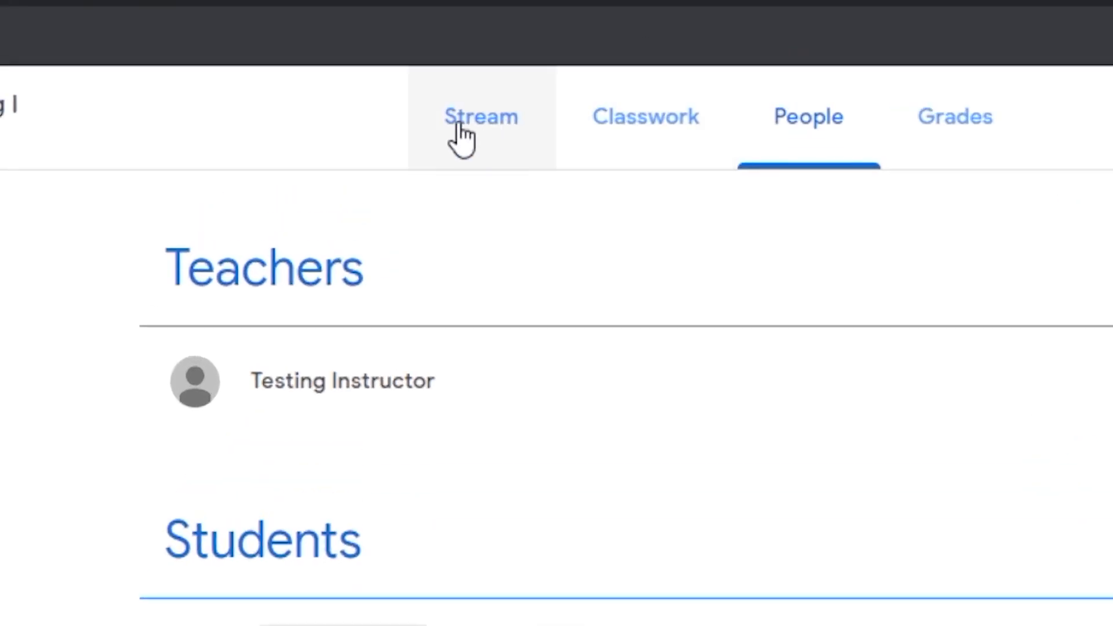
Step: Open the Stream of the BACC210 - Principles of Accounting I class and copy its web address to the clipboard
left_click(462, 139)
left_click(244, 42)
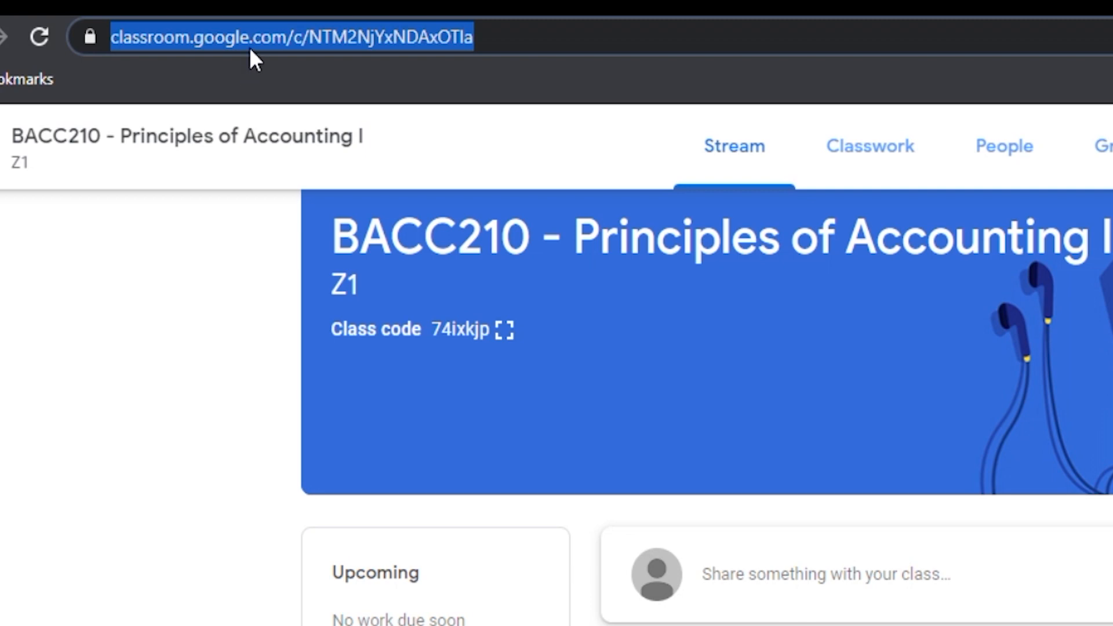
right_click(249, 48)
left_click(300, 196)
Step: Switch to the university's faculty site and save the copied address as the Course Google Classroom link for the BACC210 class
key("ctrl+Tab")
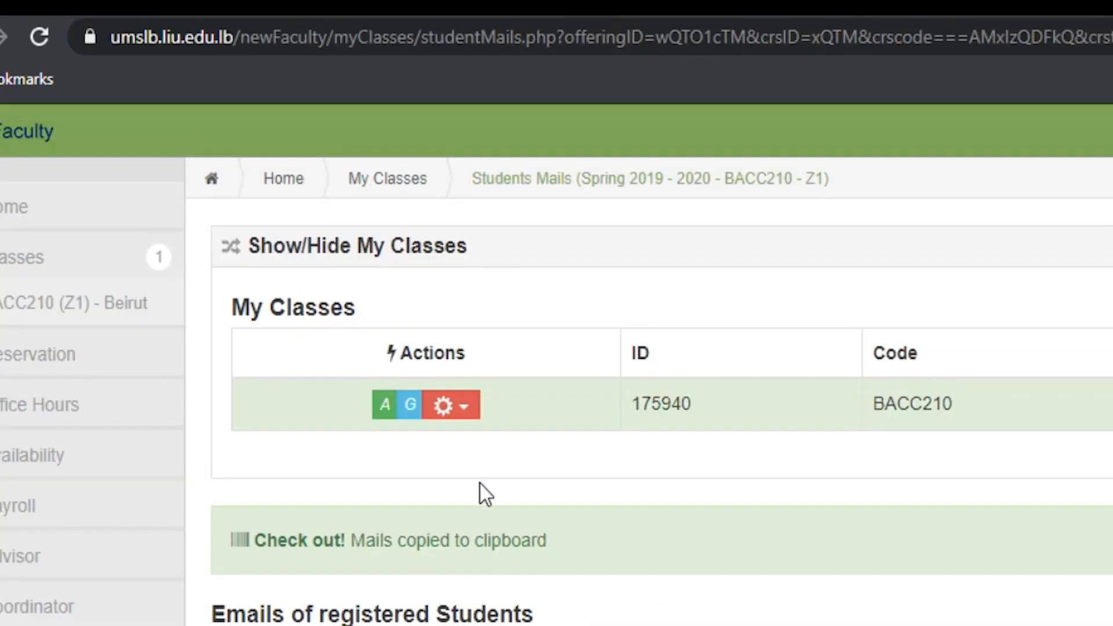
left_click(462, 413)
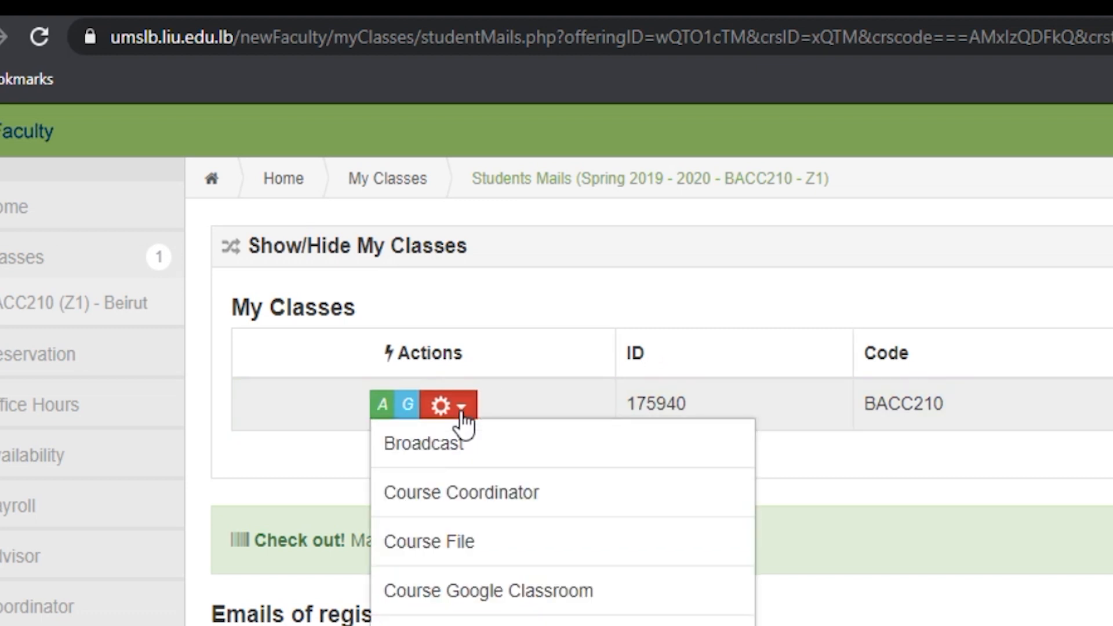
left_click(489, 595)
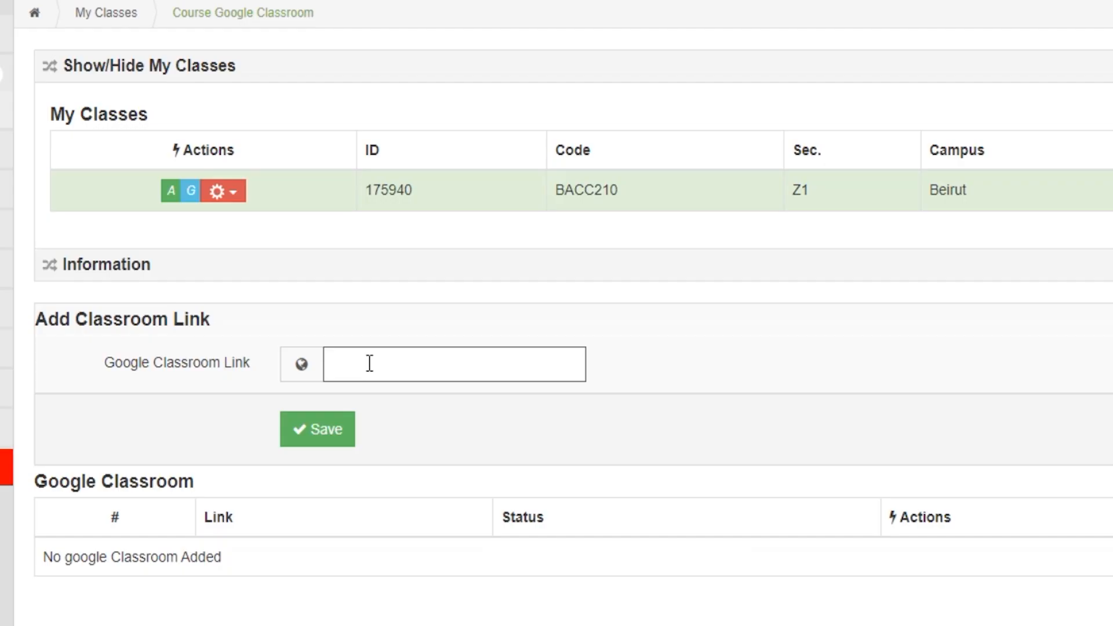
right_click(369, 364)
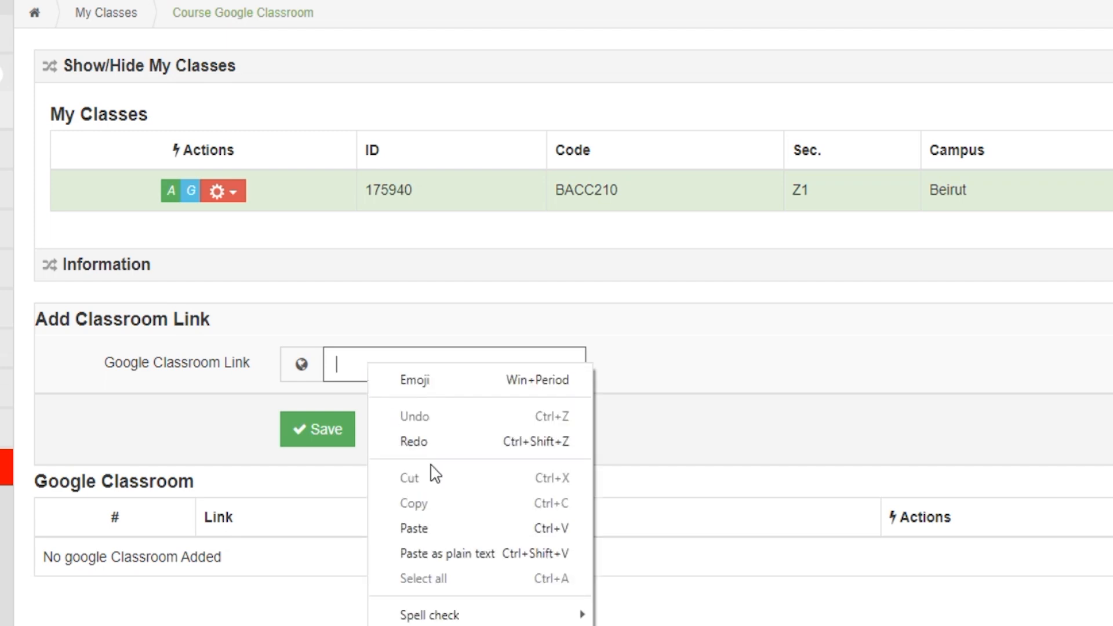
left_click(426, 527)
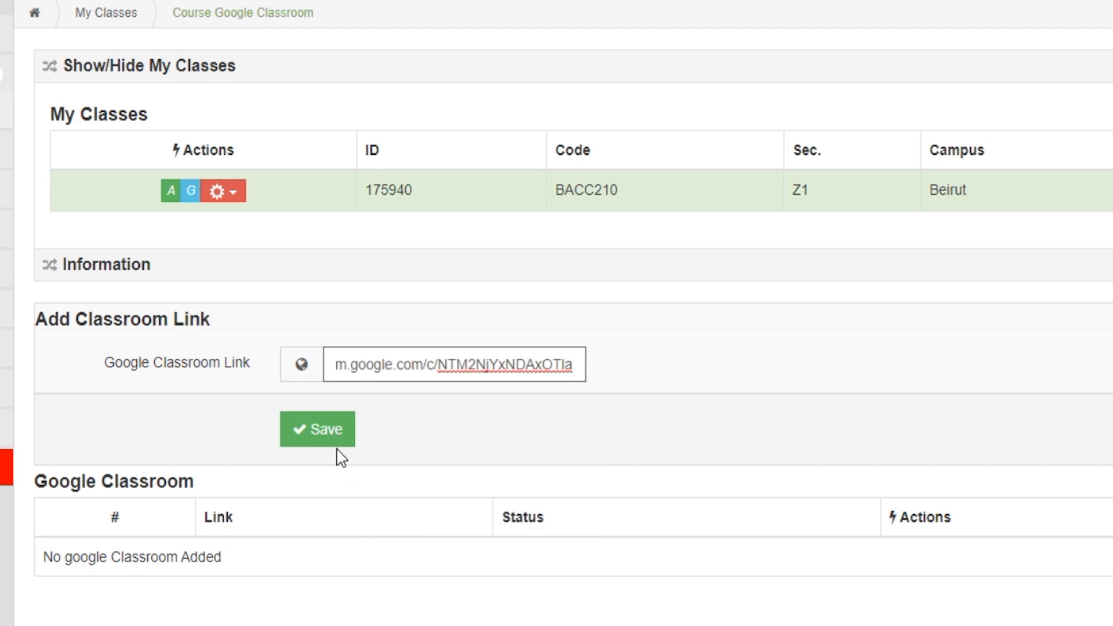
left_click(326, 434)
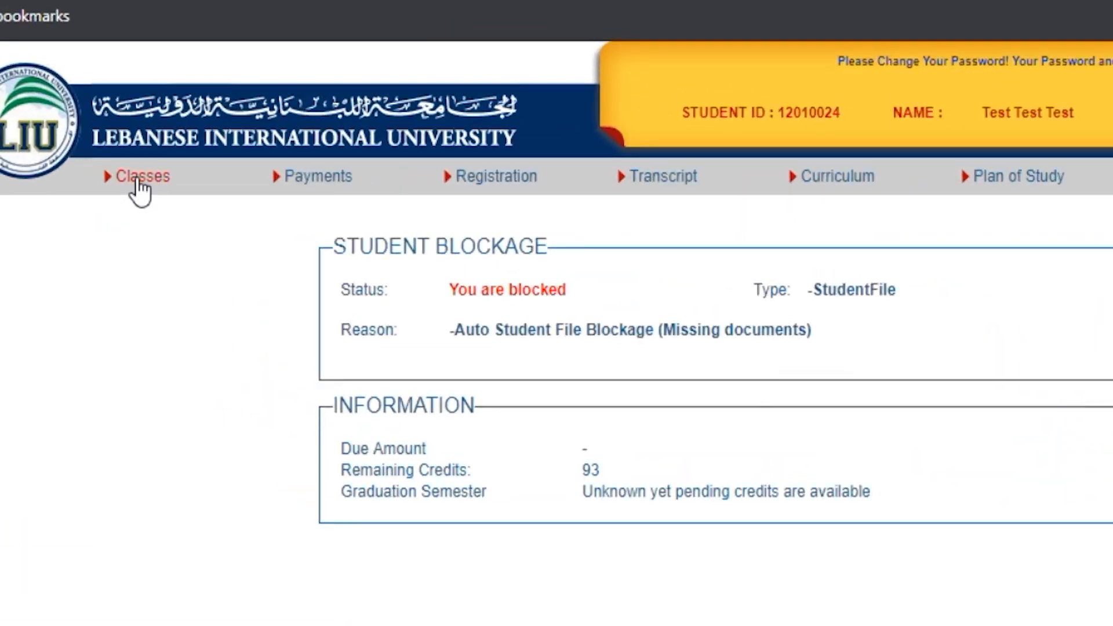
Step: Display the student's list of registered classes in the university's student portal
left_click(139, 176)
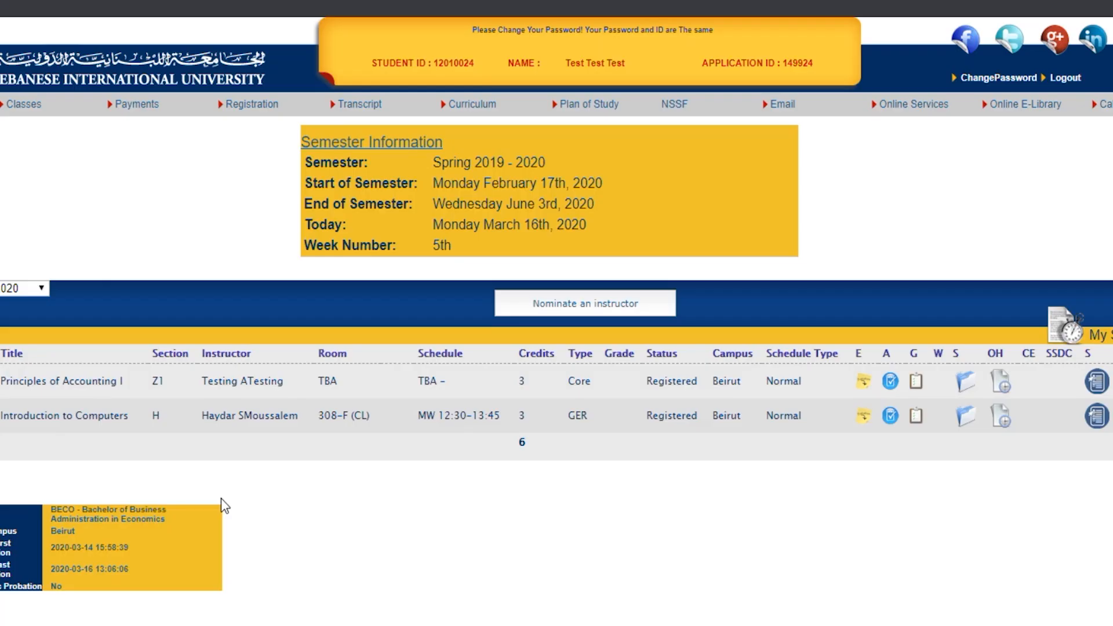